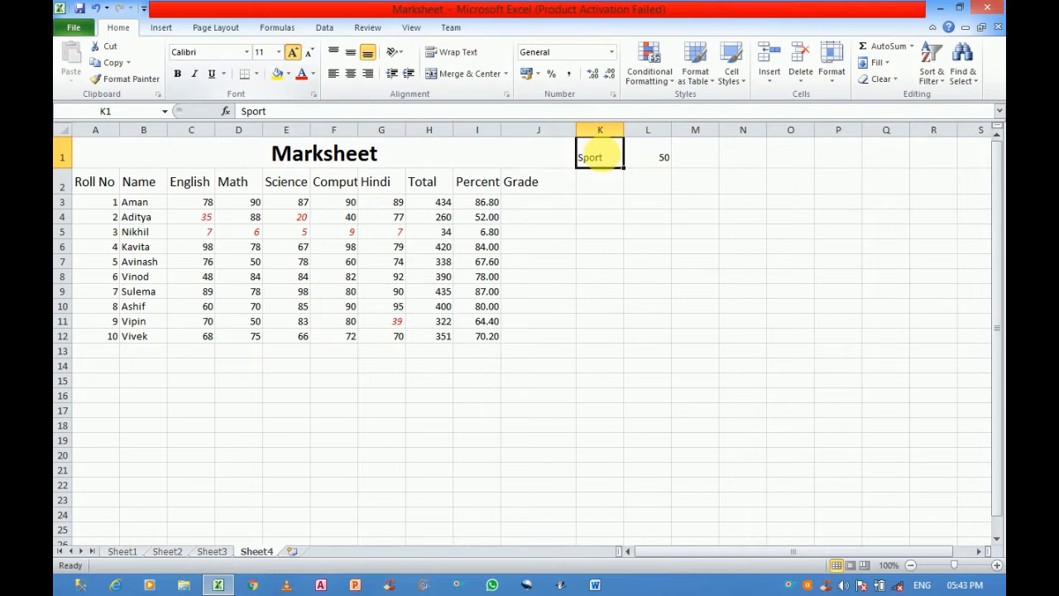
# Increase the font size of the "Sport" label in cell K1 to 14
pyautogui.hotkey('ctrl', 'shift', '.')
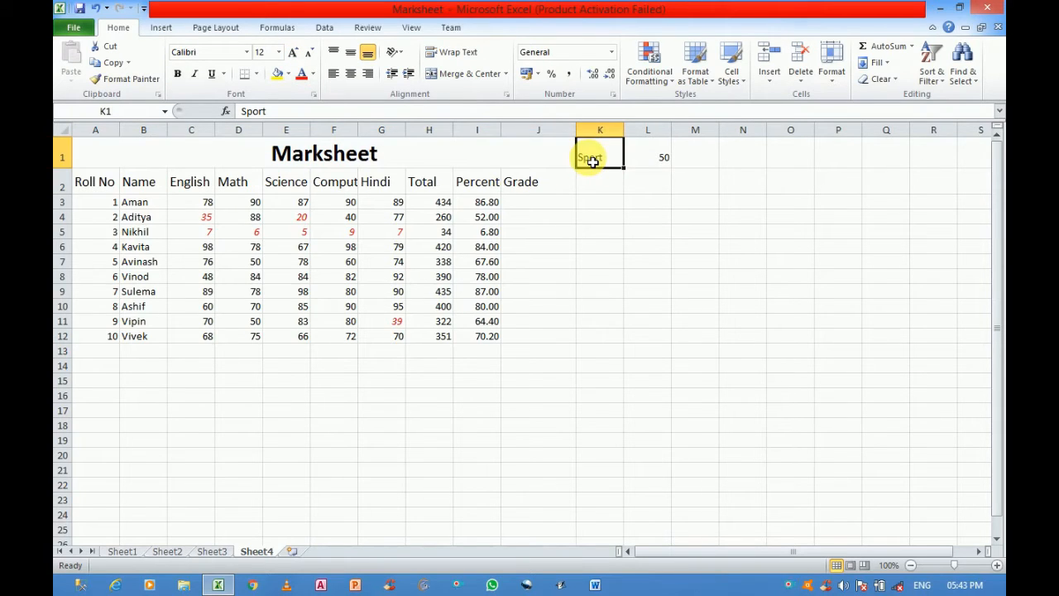
pyautogui.doubleClick(591, 159)
pyautogui.moveTo(612, 160); pyautogui.dragTo(586, 165)
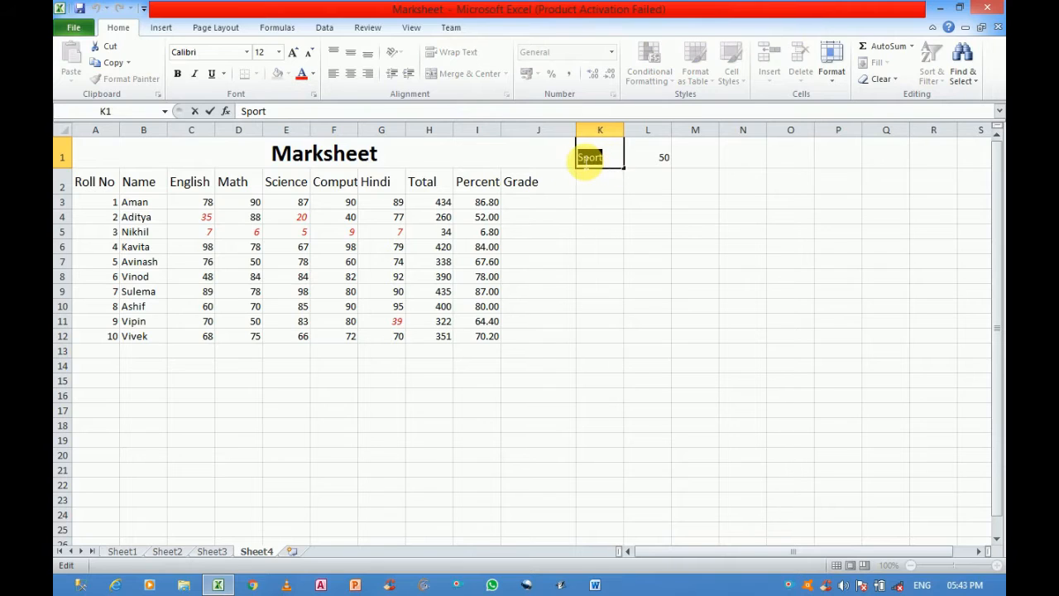
pyautogui.click(294, 53)
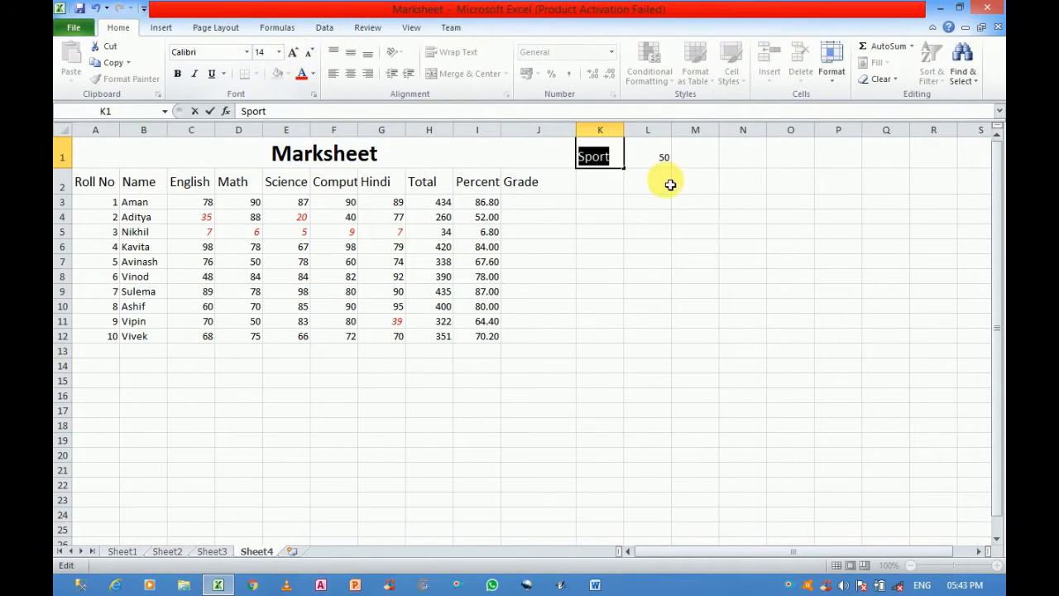
pyautogui.click(662, 154)
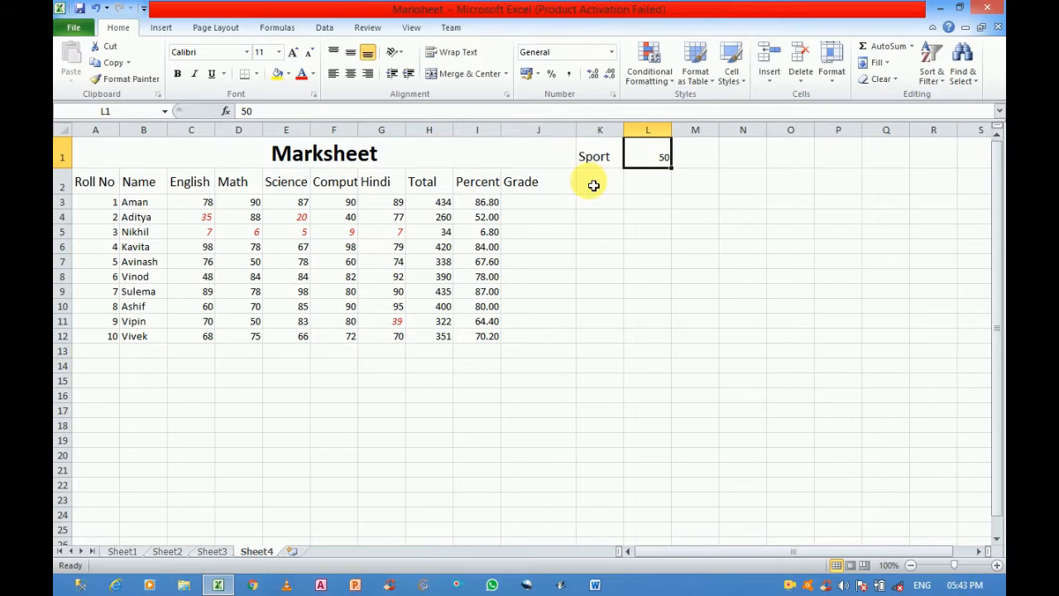
# Replace the "Grade" column header in cell J2 with "Grand total"
pyautogui.click(537, 193)
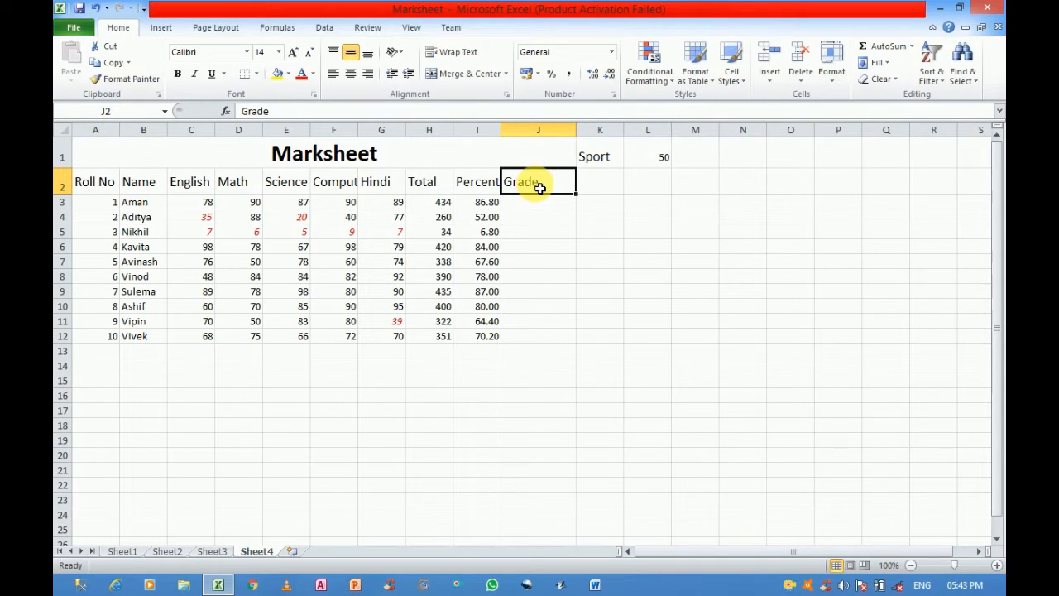
pyautogui.write('Gr')
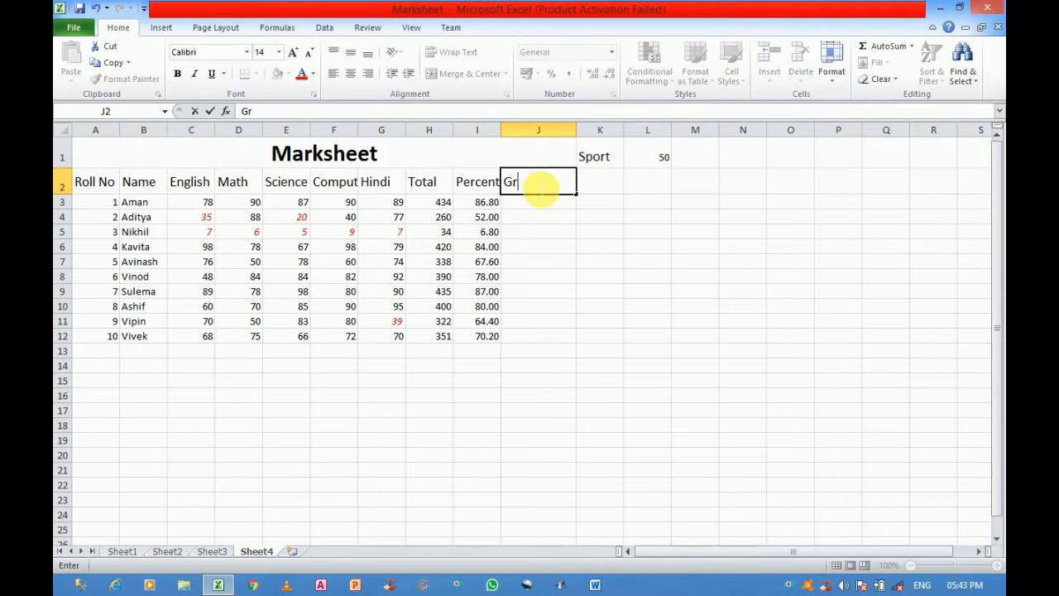
pyautogui.write('and total')
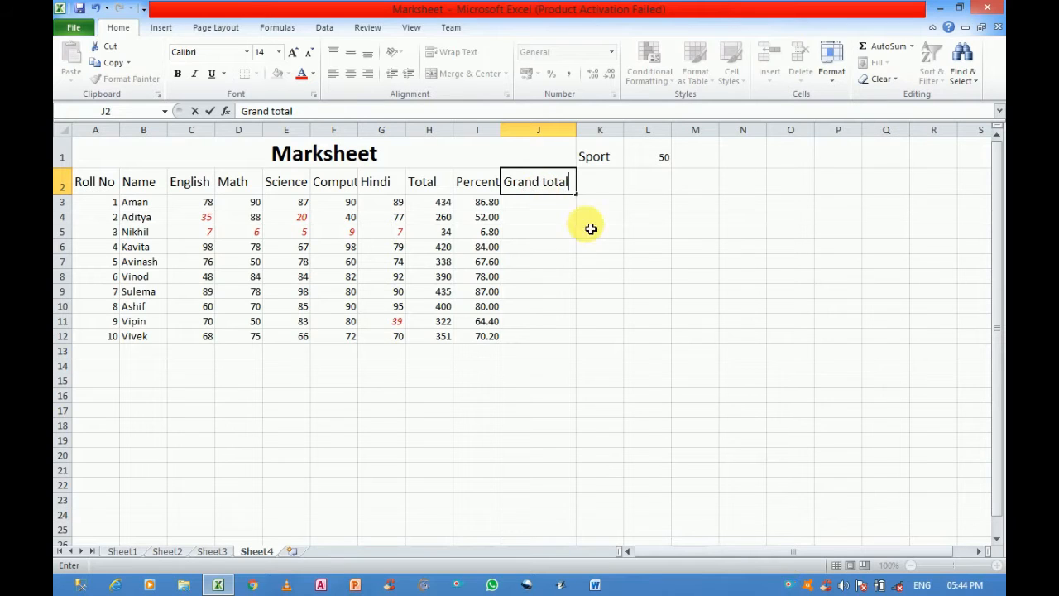
pyautogui.click(652, 161)
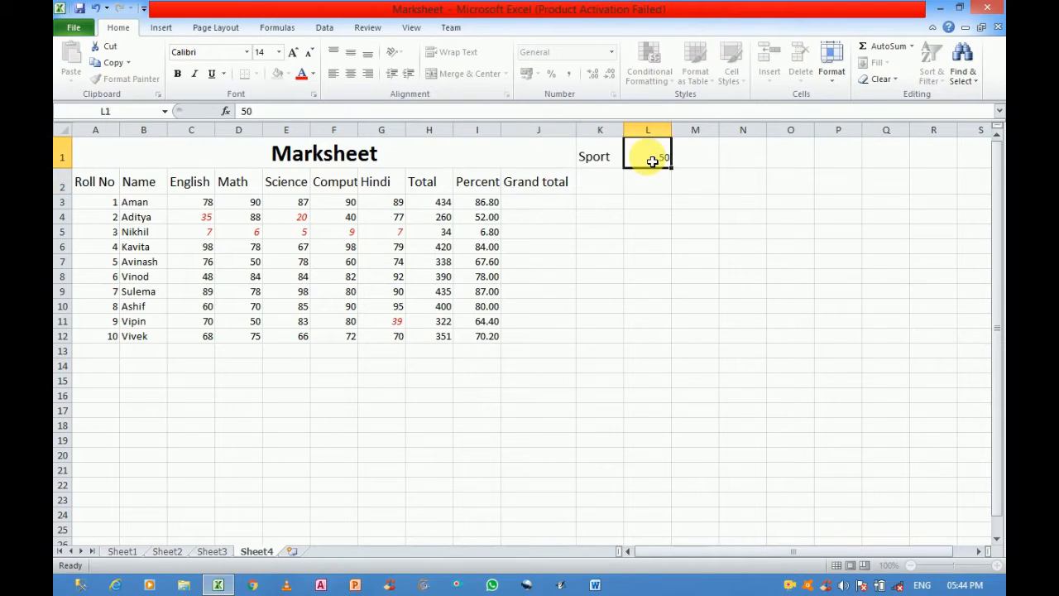
# Enter the formula =SUM(H3,L1) in cell J3 to add the Sport marks to the first student's total
pyautogui.click(524, 214)
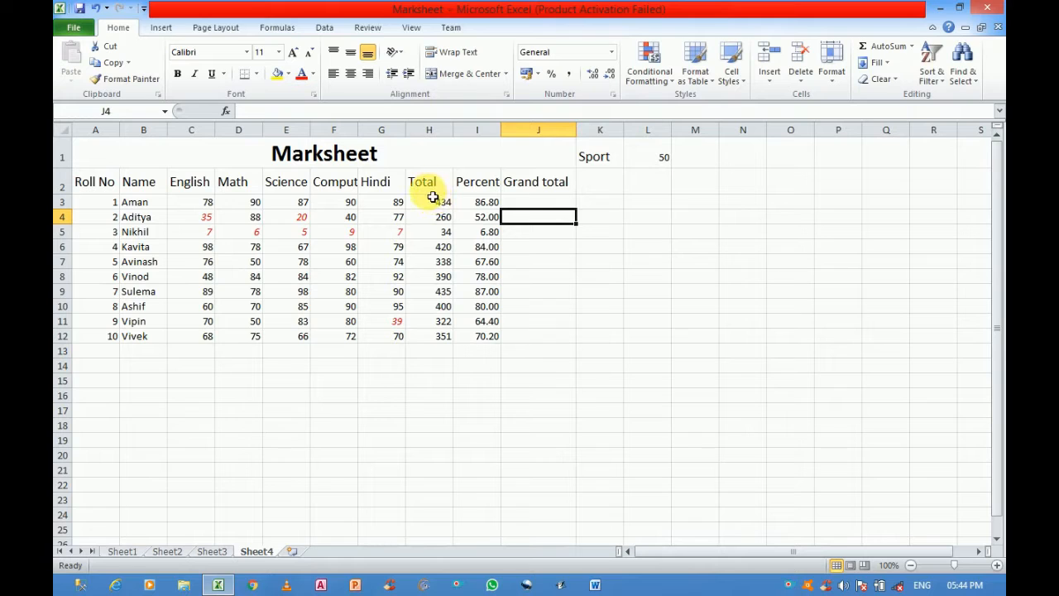
pyautogui.click(434, 202)
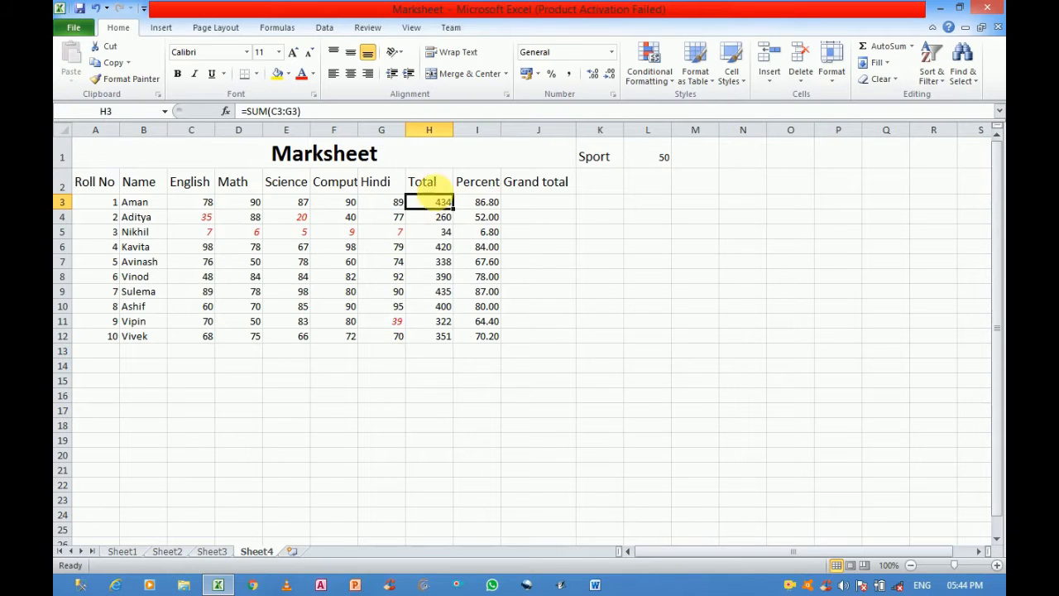
pyautogui.click(536, 202)
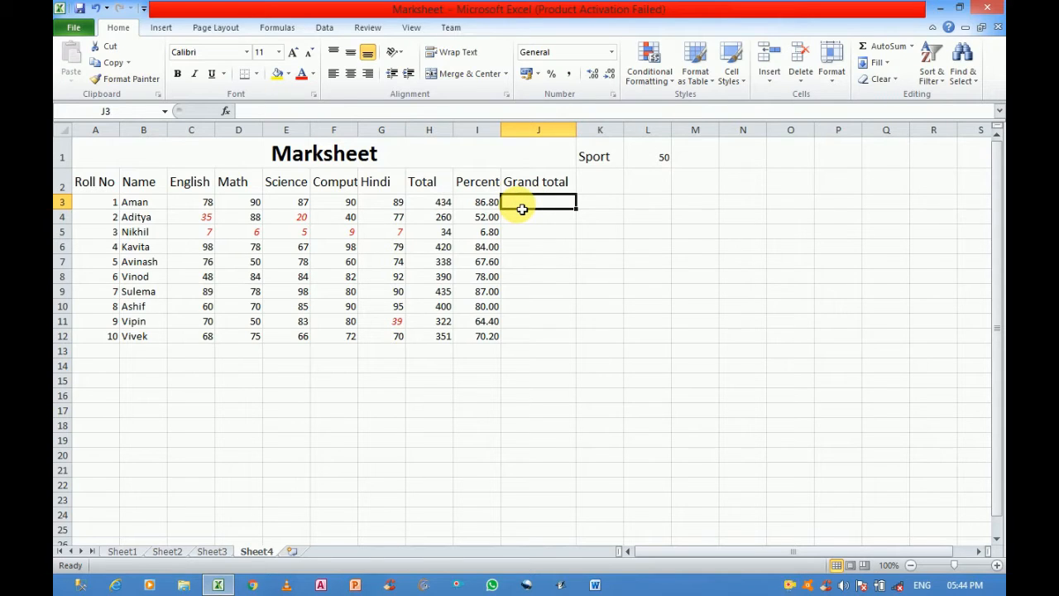
pyautogui.write('=')
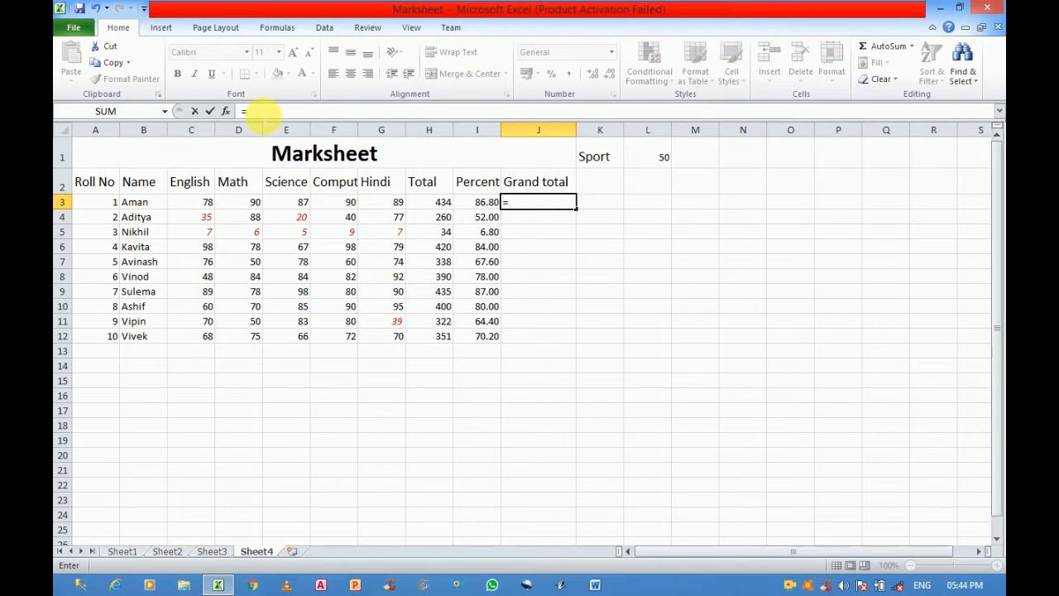
pyautogui.click(263, 111)
pyautogui.write('sum')
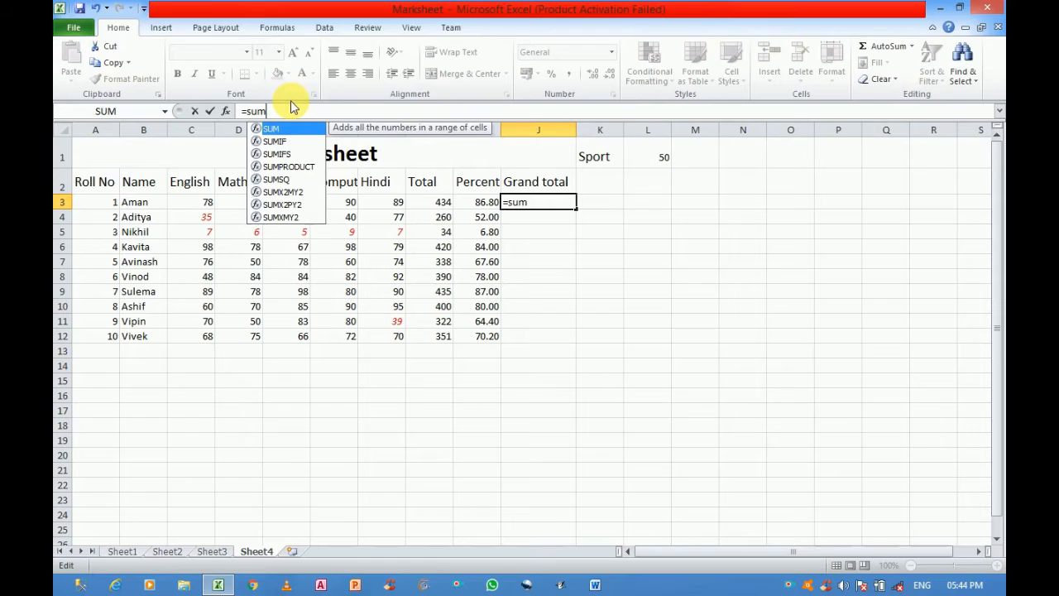
pyautogui.doubleClick(273, 130)
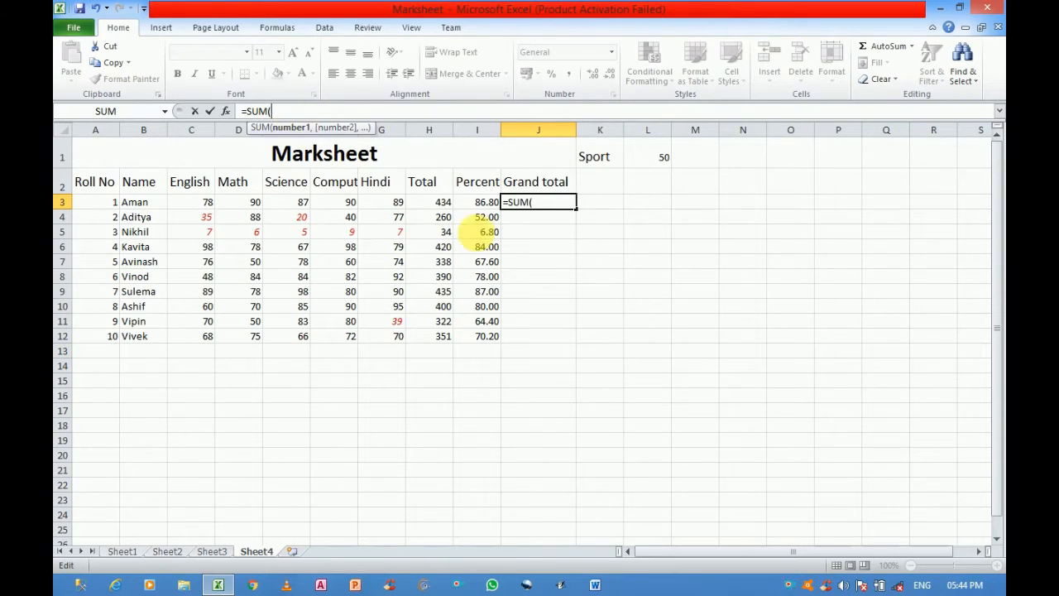
pyautogui.click(437, 208)
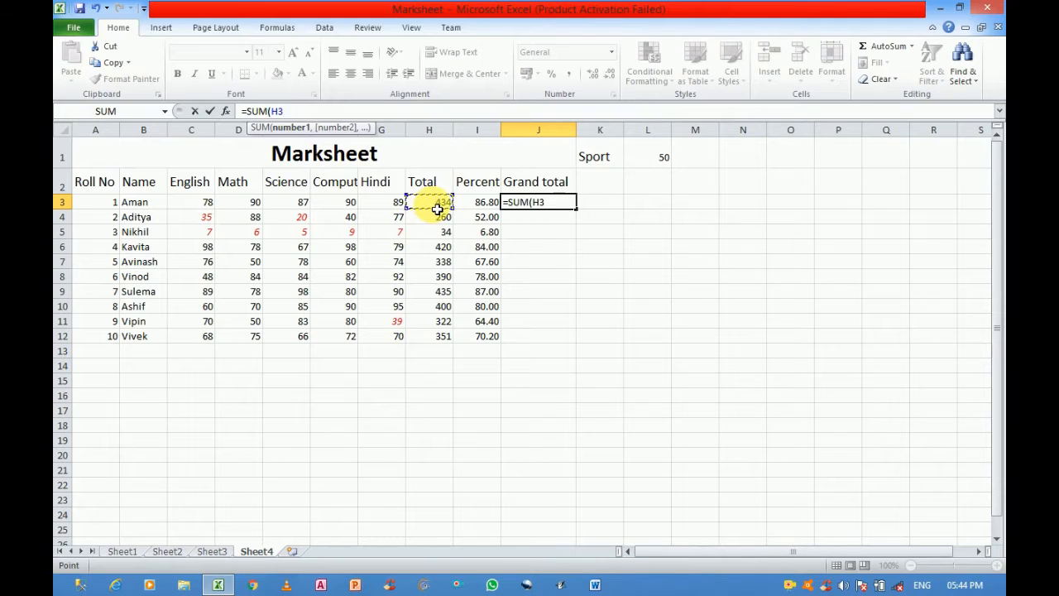
pyautogui.click(651, 161)
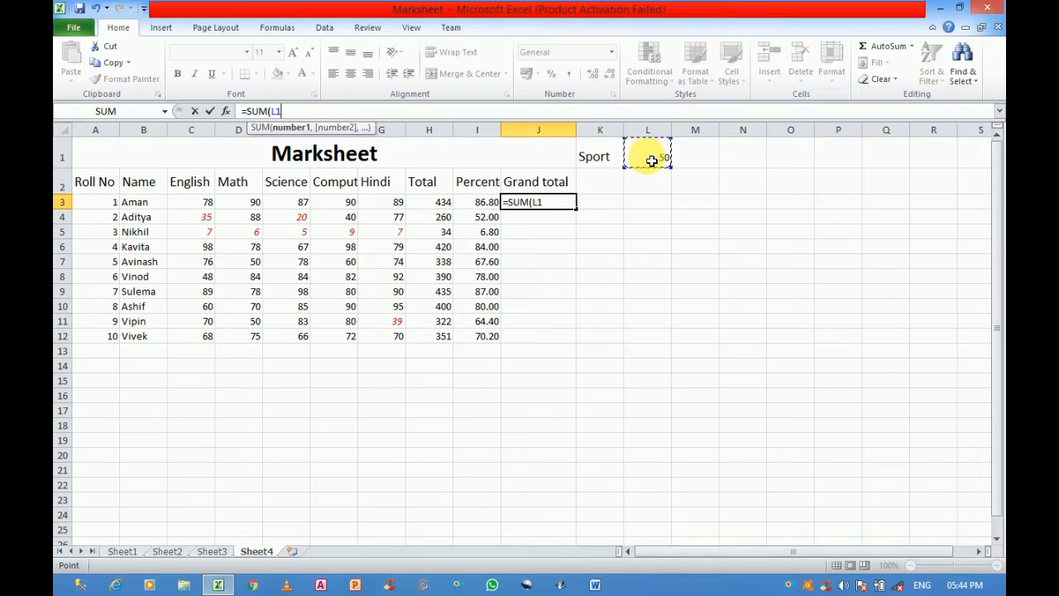
pyautogui.click(447, 207)
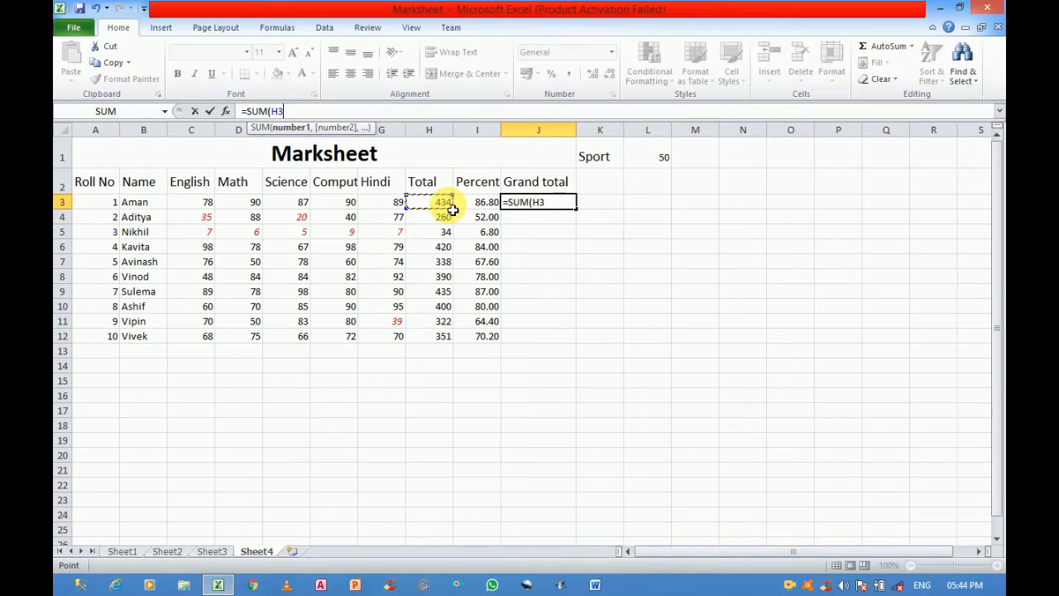
pyautogui.write('+')
pyautogui.press('BackSpace')
pyautogui.write(',')
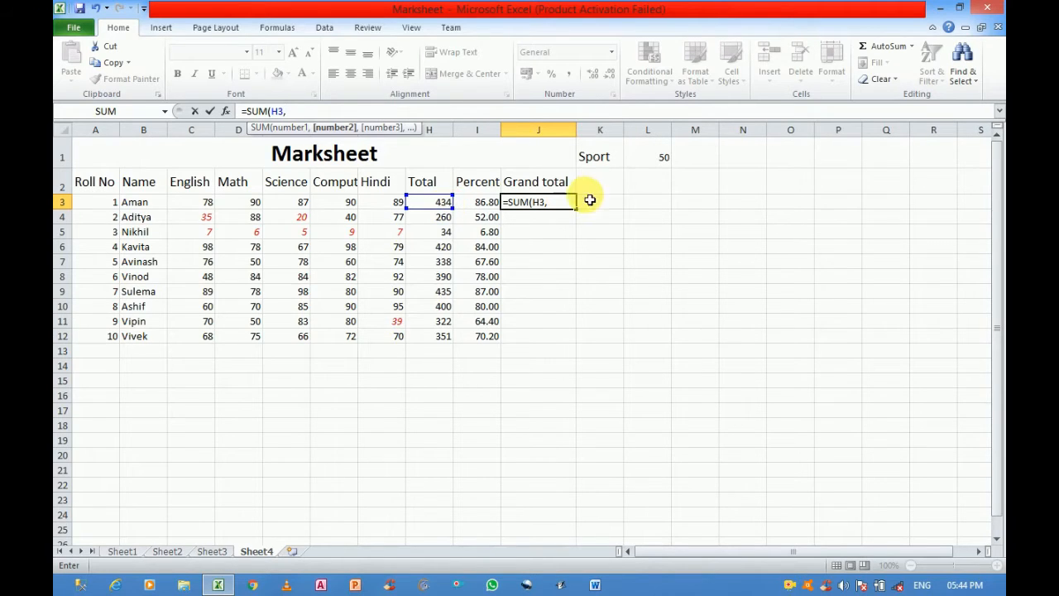
pyautogui.click(651, 164)
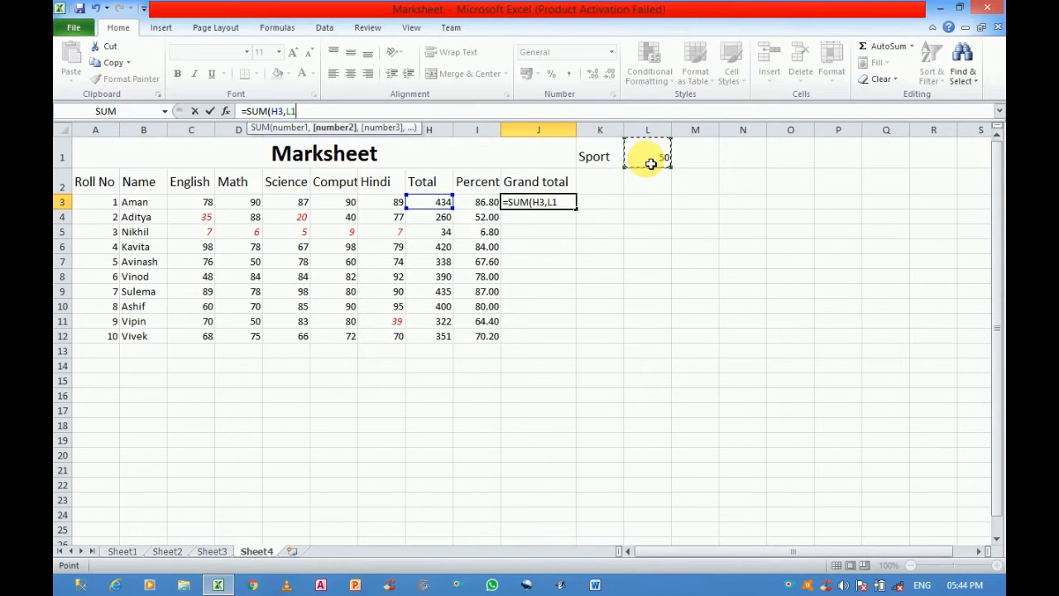
pyautogui.write(')')
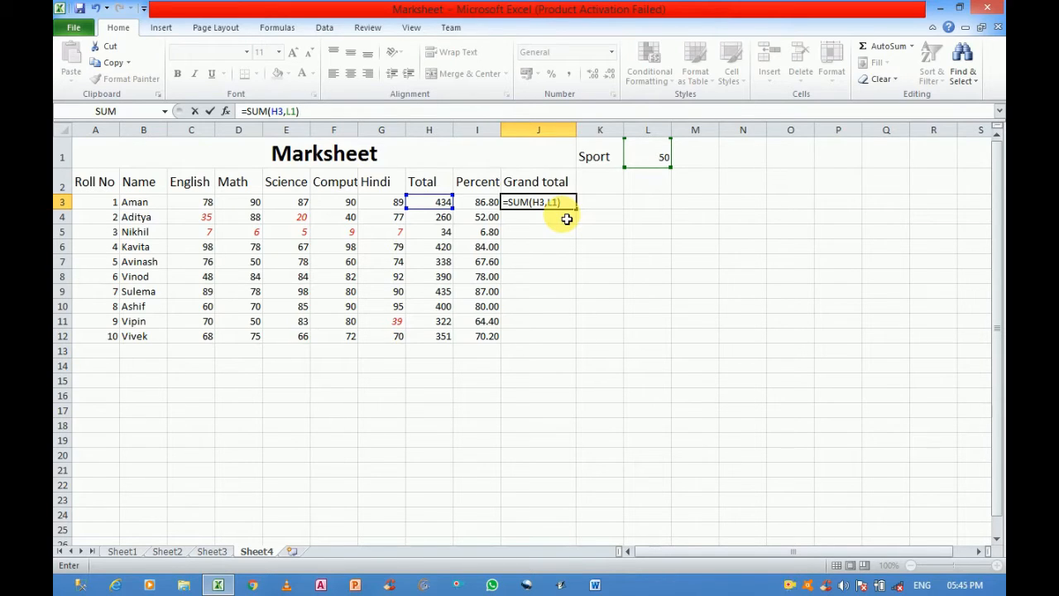
pyautogui.press('Return')
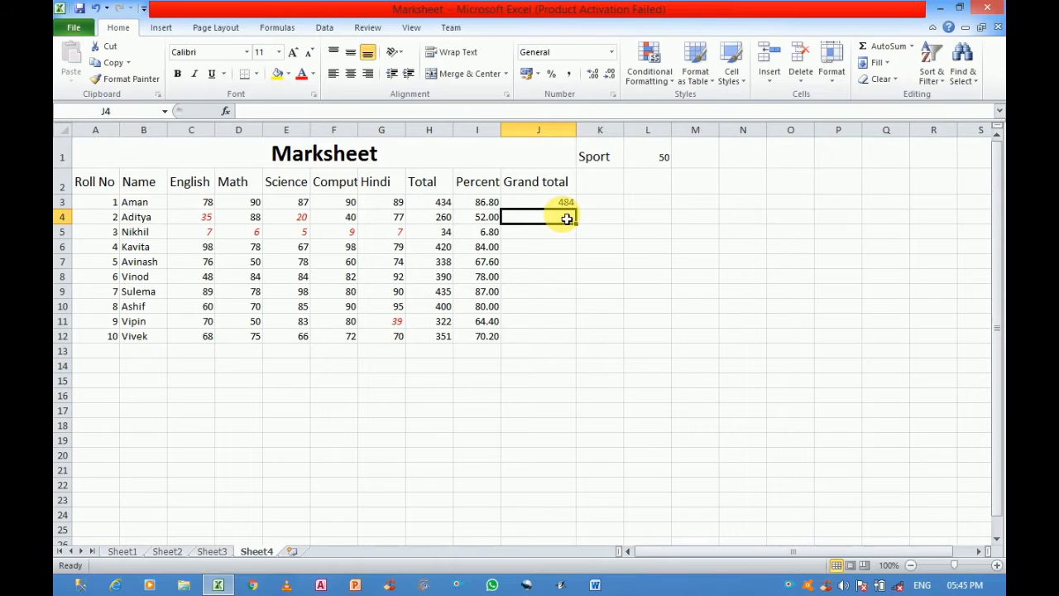
# Fill the grand total formula from J3 down to J12 for all the students
pyautogui.click(558, 205)
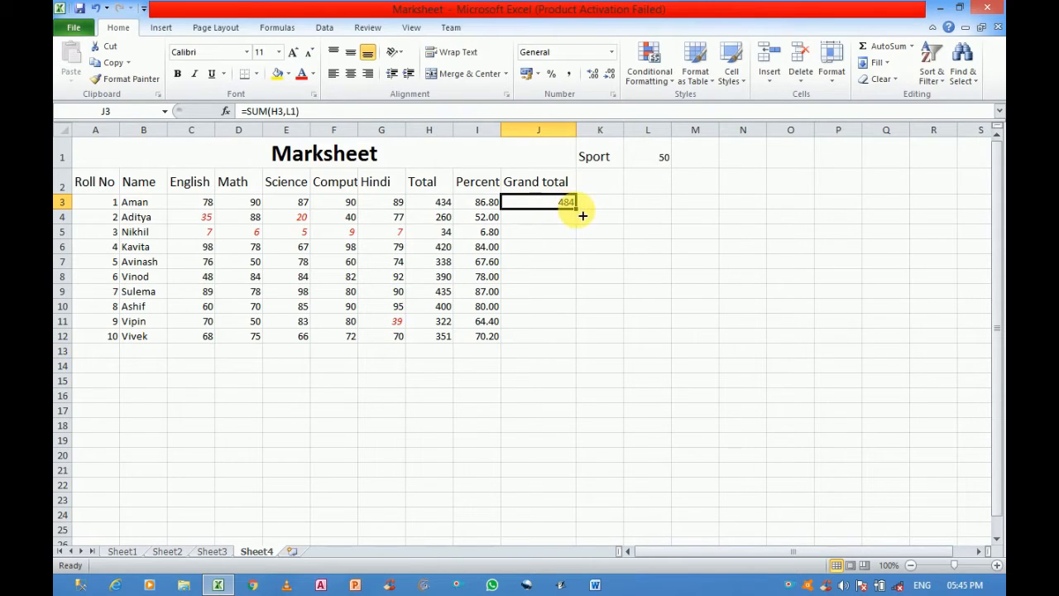
pyautogui.moveTo(575, 207); pyautogui.dragTo(574, 341)
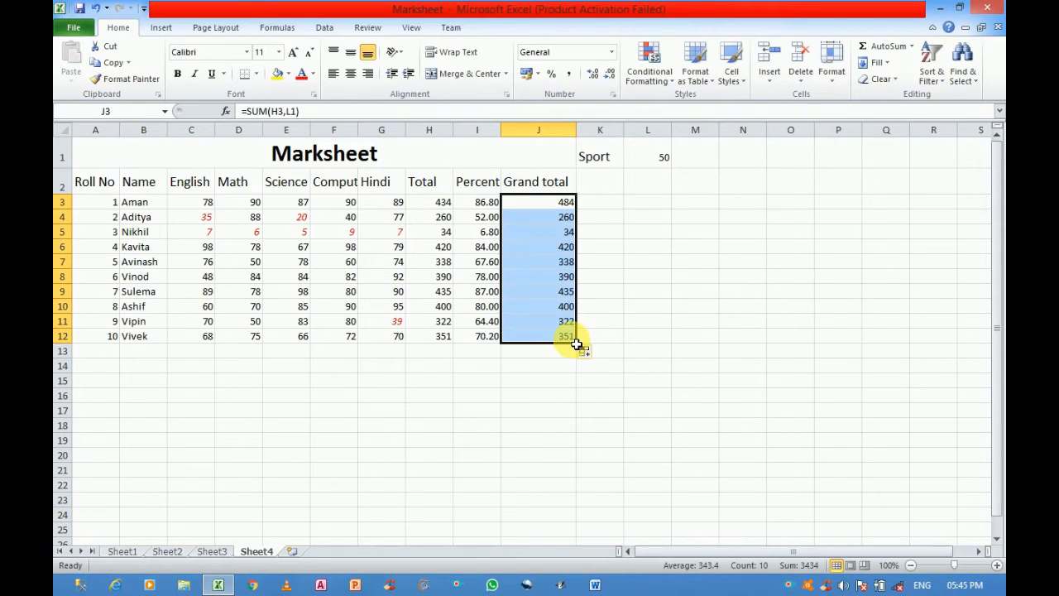
# Compare the grand total formulas in J3, J4 and J5, checking which Total and Sport cells each one references
pyautogui.click(560, 220)
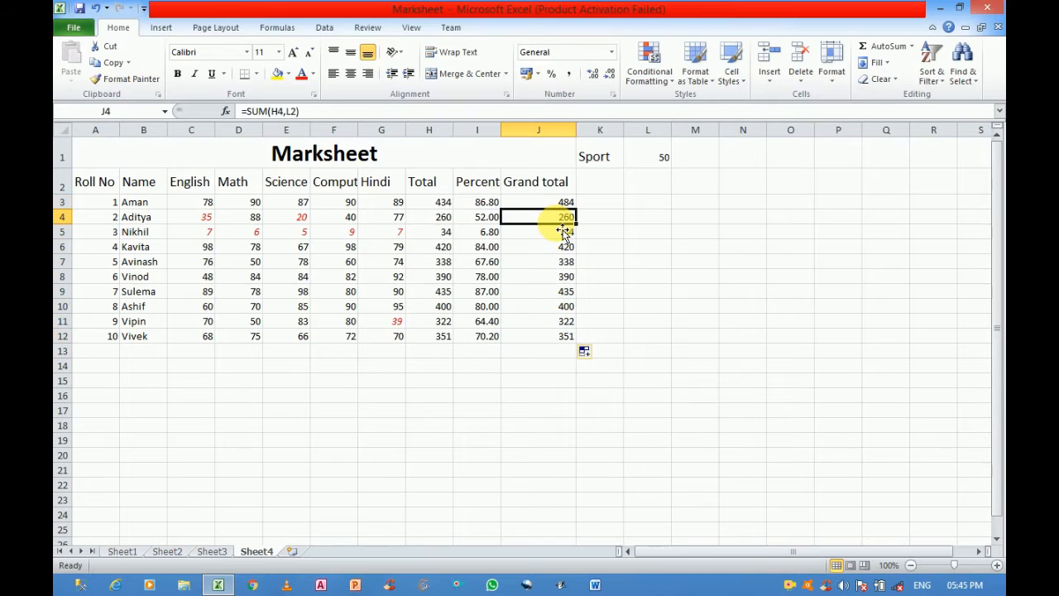
pyautogui.click(436, 217)
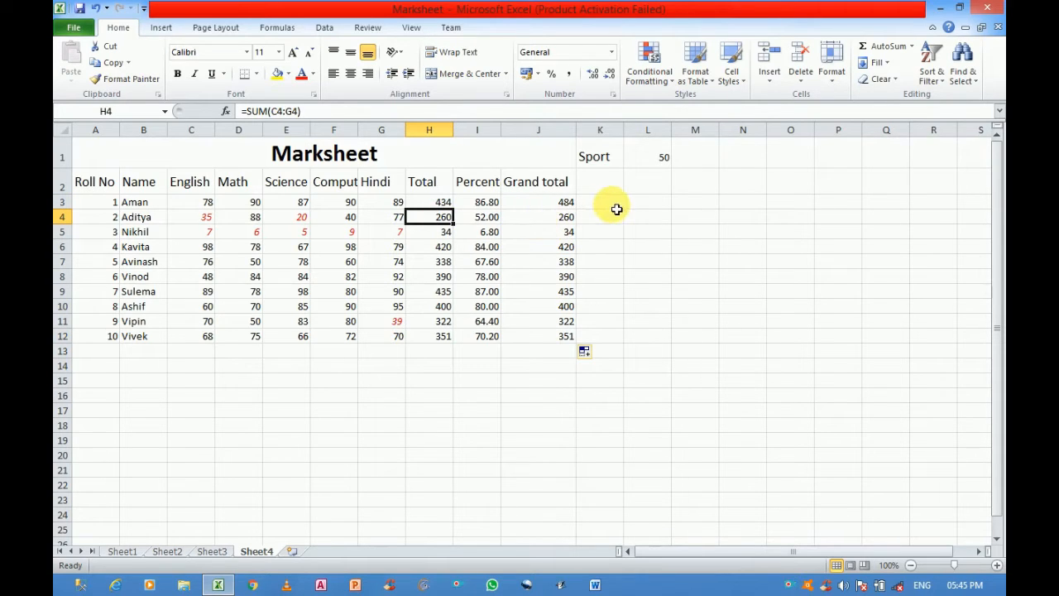
pyautogui.click(566, 217)
pyautogui.press('Up')
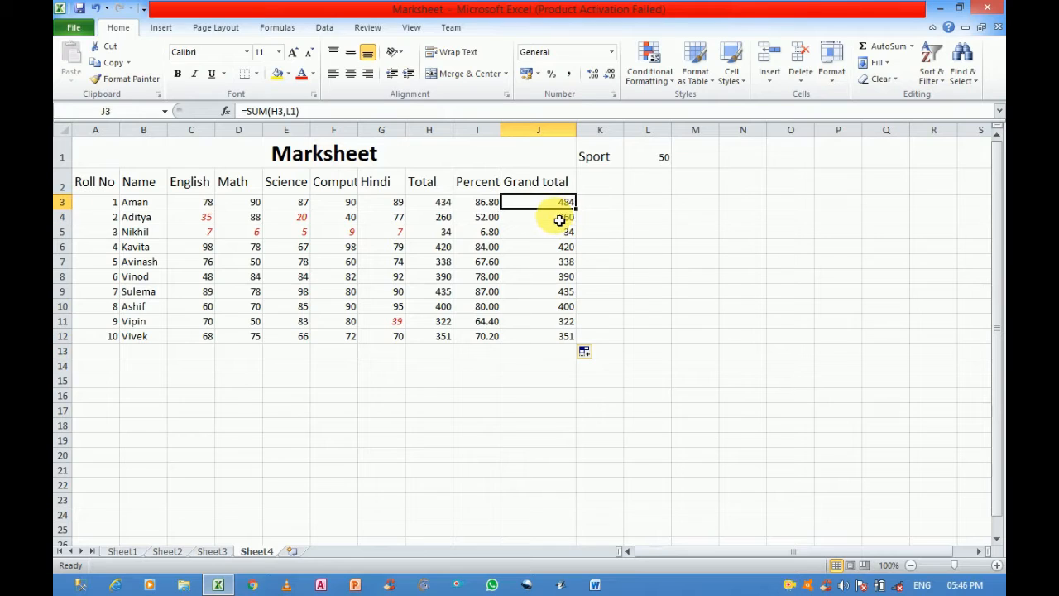
pyautogui.click(560, 222)
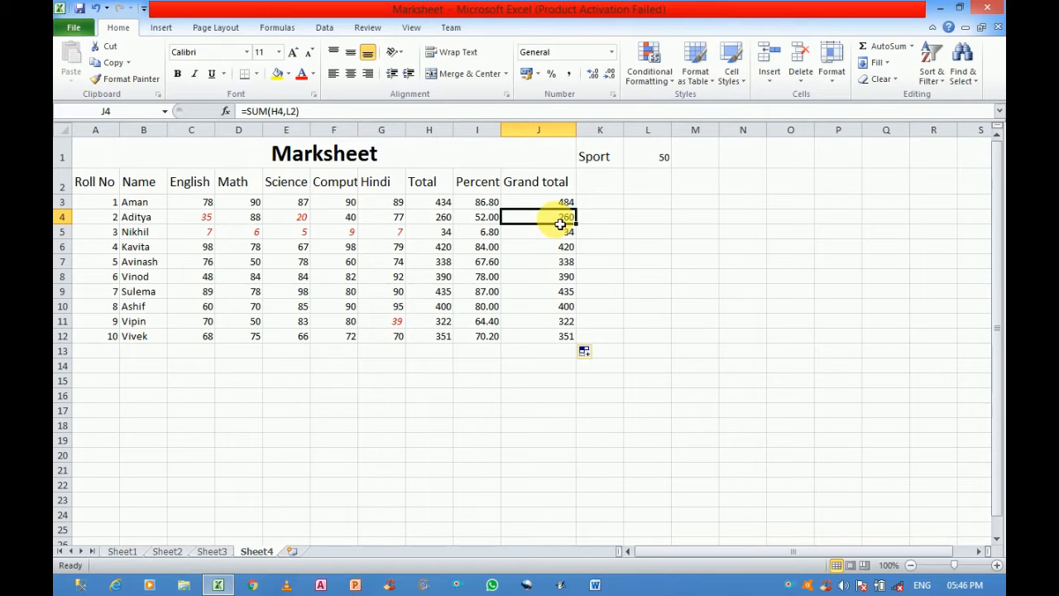
pyautogui.click(554, 209)
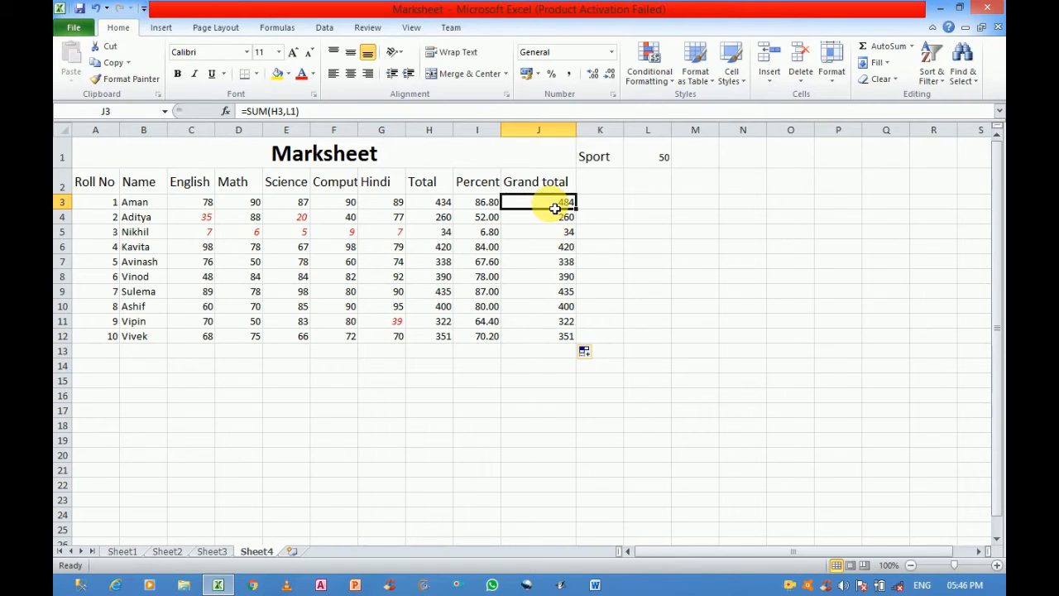
pyautogui.click(552, 219)
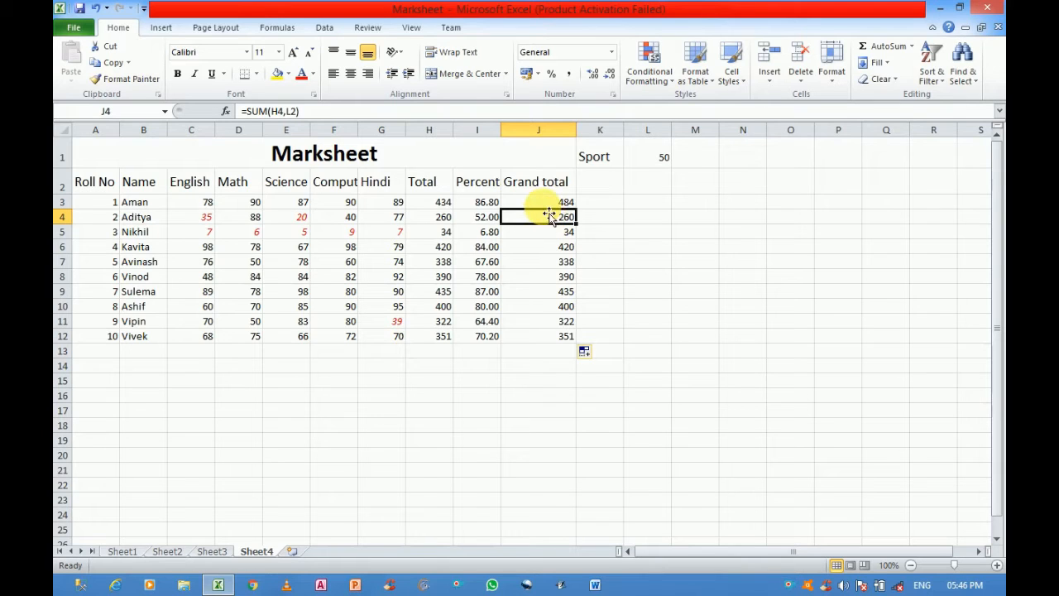
pyautogui.click(545, 207)
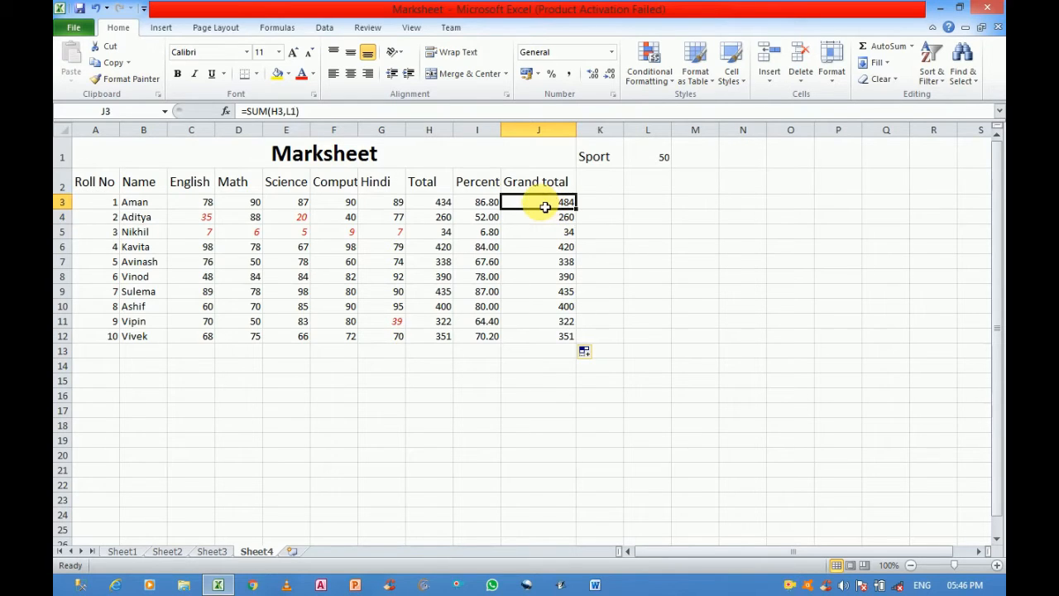
pyautogui.click(445, 206)
pyautogui.click(662, 162)
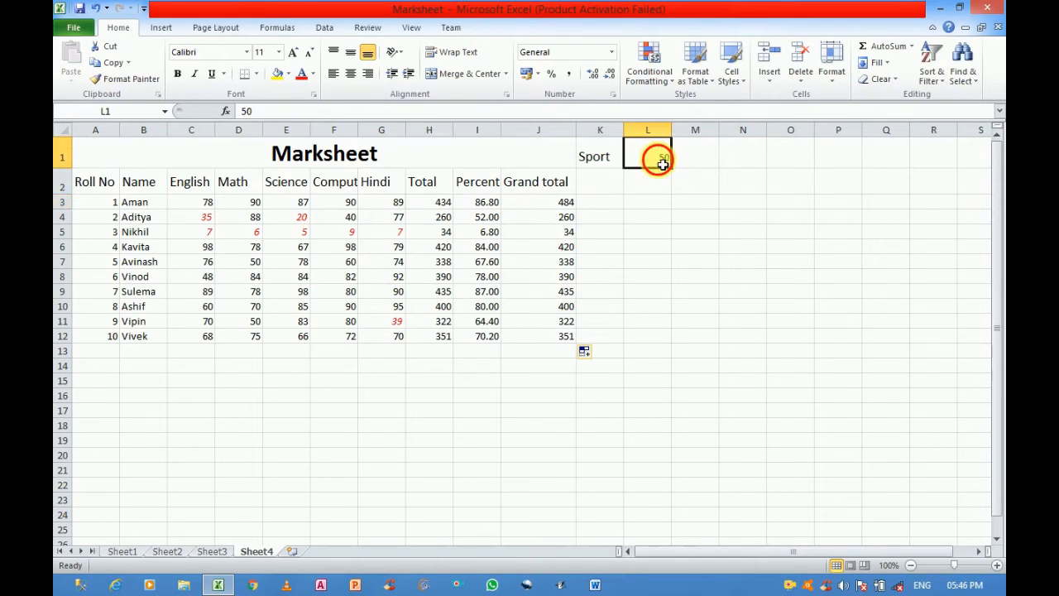
pyautogui.click(539, 215)
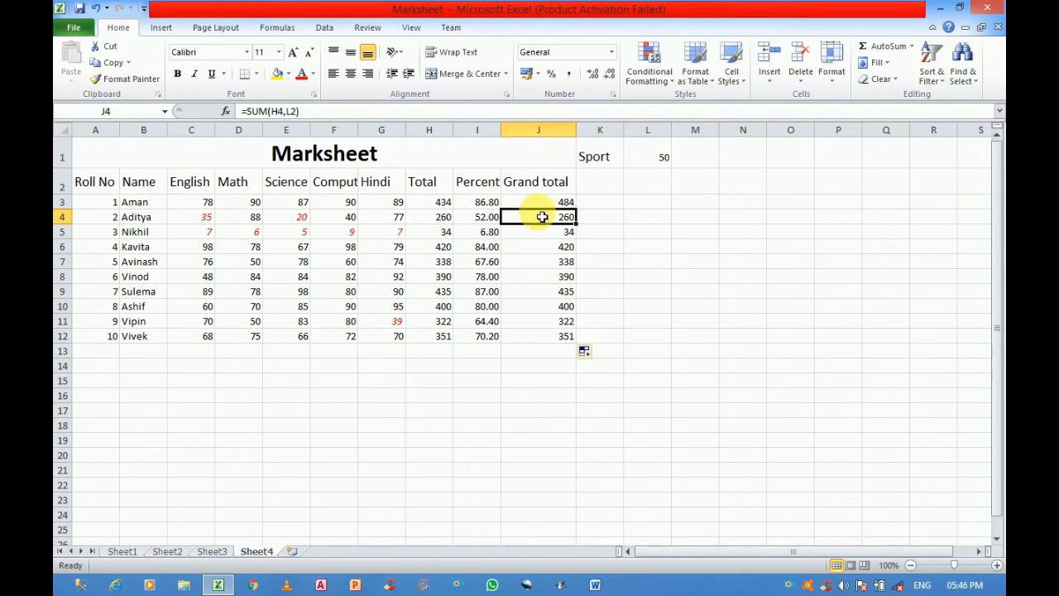
pyautogui.click(574, 206)
pyautogui.click(547, 216)
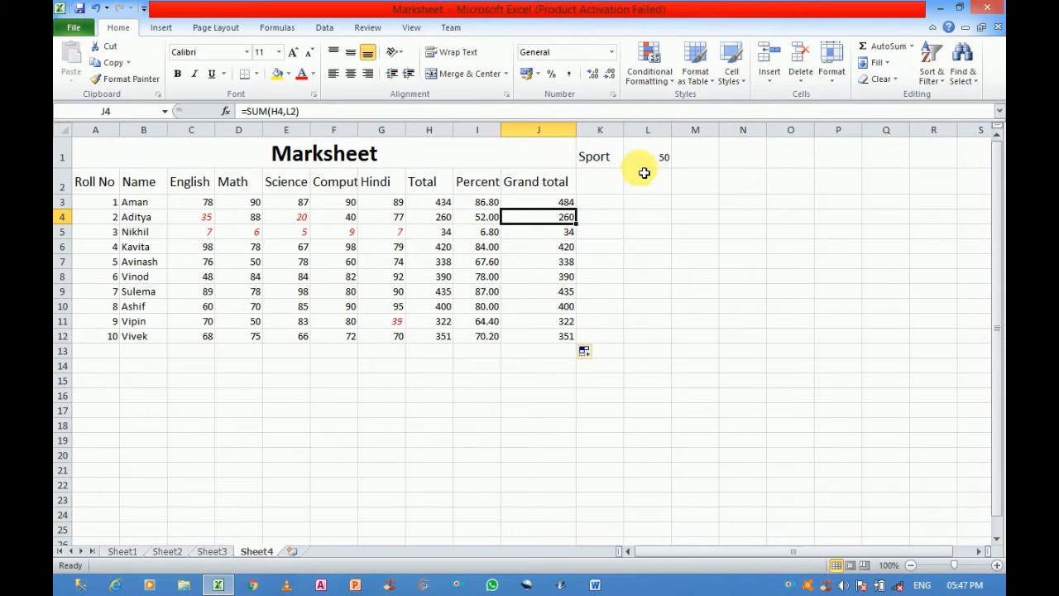
pyautogui.click(534, 234)
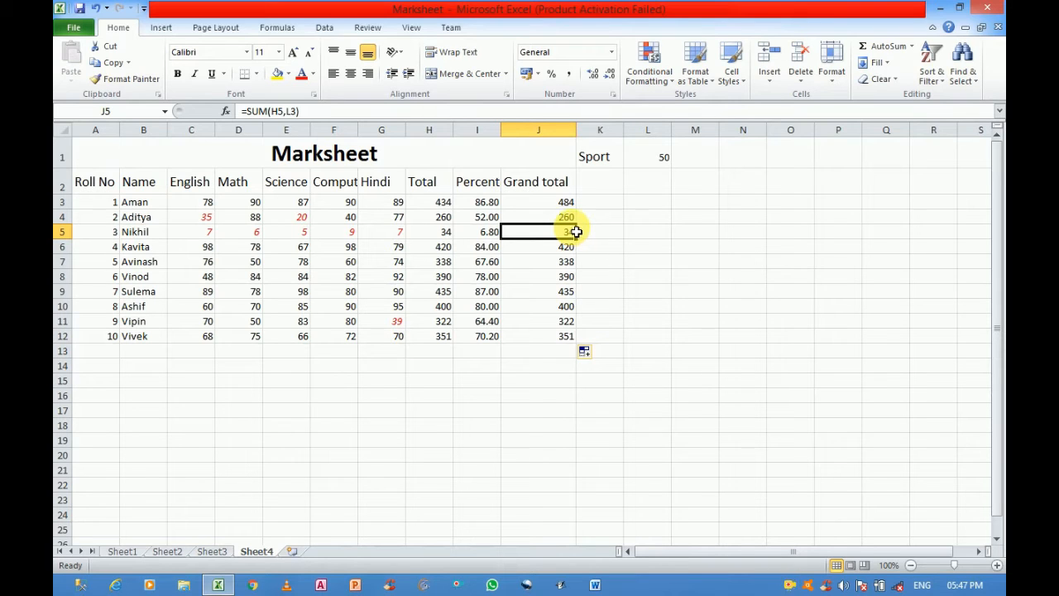
pyautogui.click(564, 218)
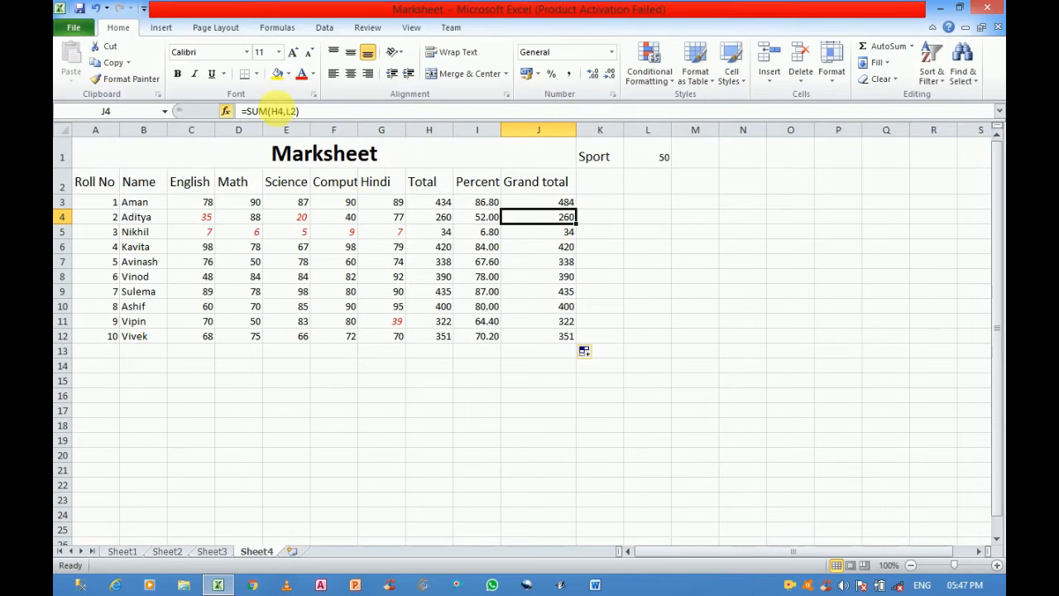
# Examine the references in J4's grand total formula and compare them with the Sport marks cell L1
pyautogui.click(281, 111)
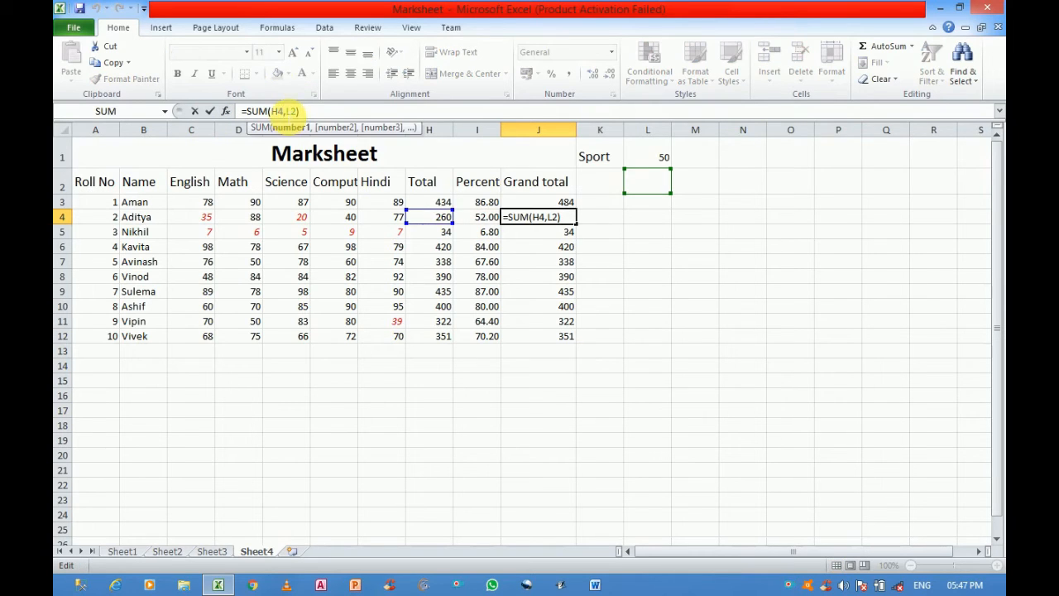
pyautogui.click(289, 111)
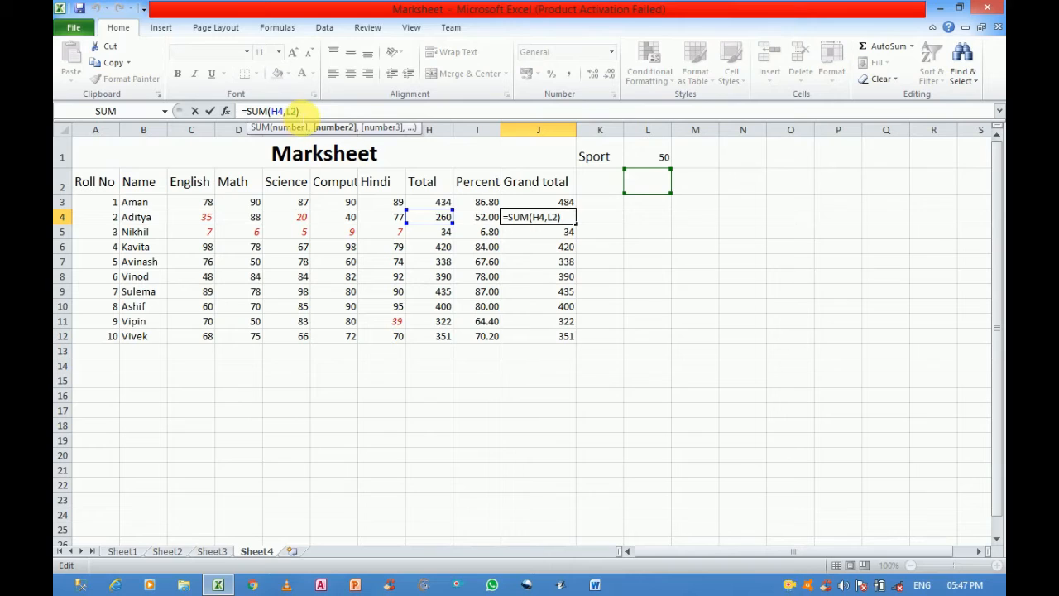
pyautogui.click(646, 163)
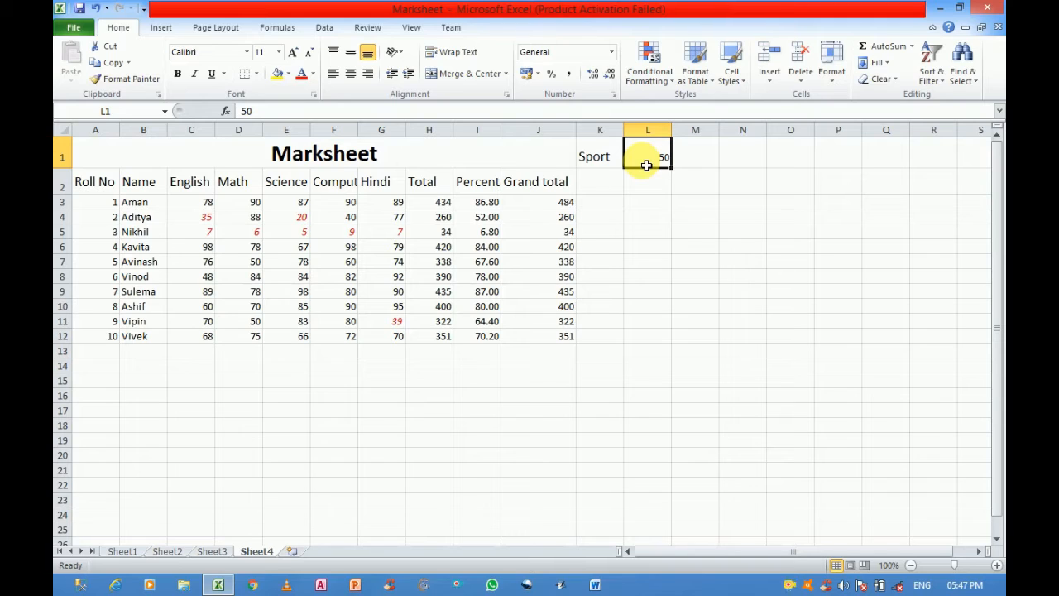
pyautogui.click(552, 219)
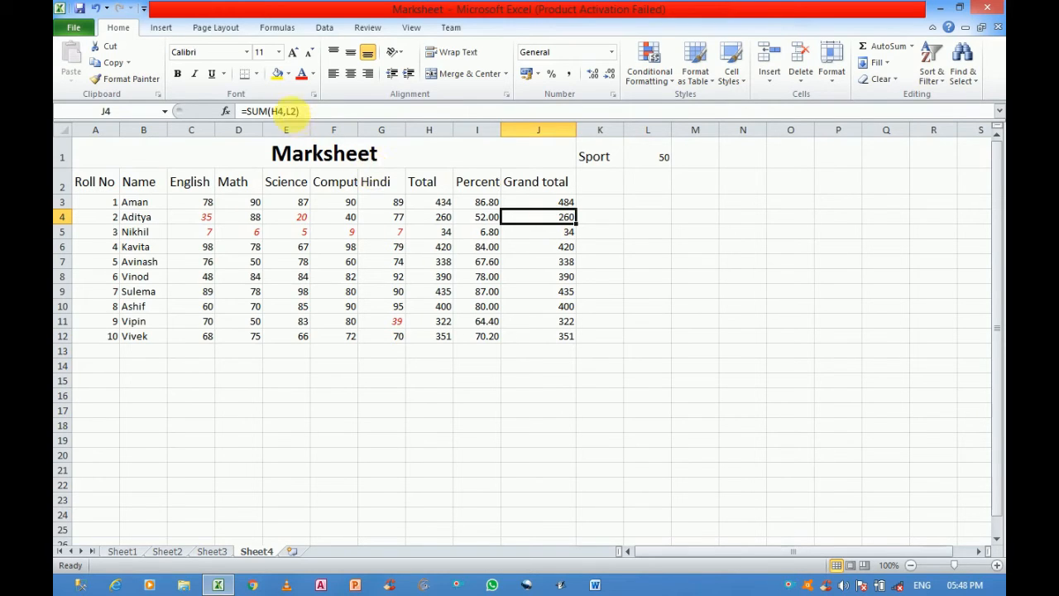
pyautogui.click(294, 113)
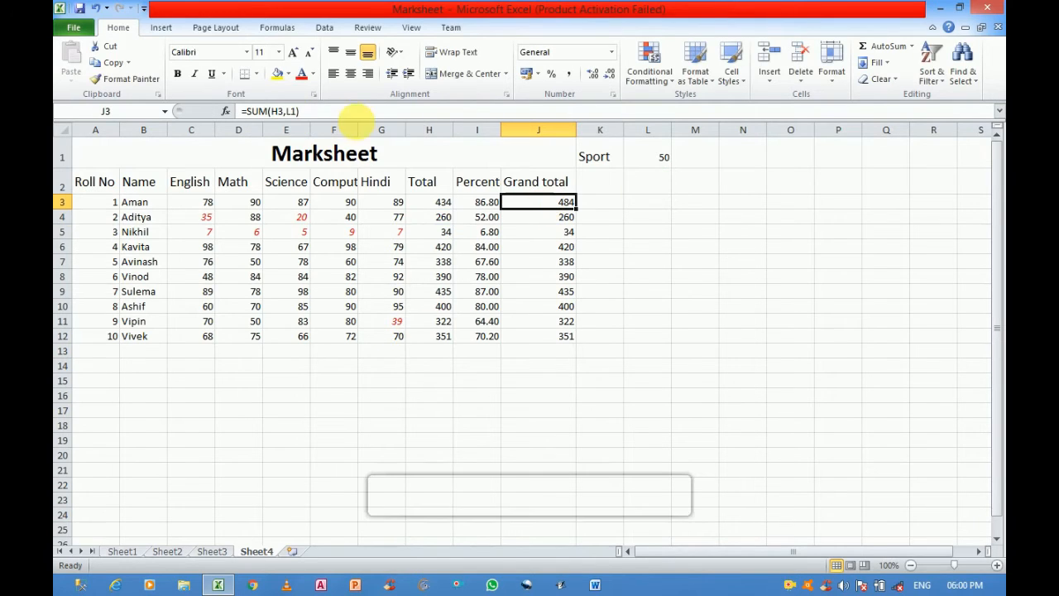
# Make the Sport reference absolute in J3 so the formula reads =SUM(H3,$L$1), and fill it down to J12
pyautogui.click(287, 111)
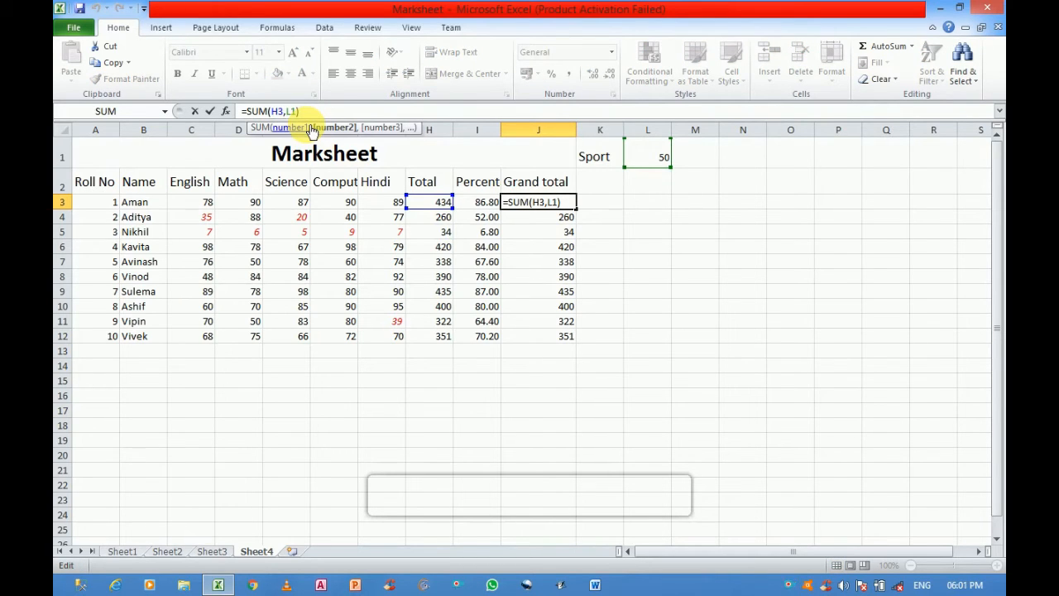
pyautogui.write('$')
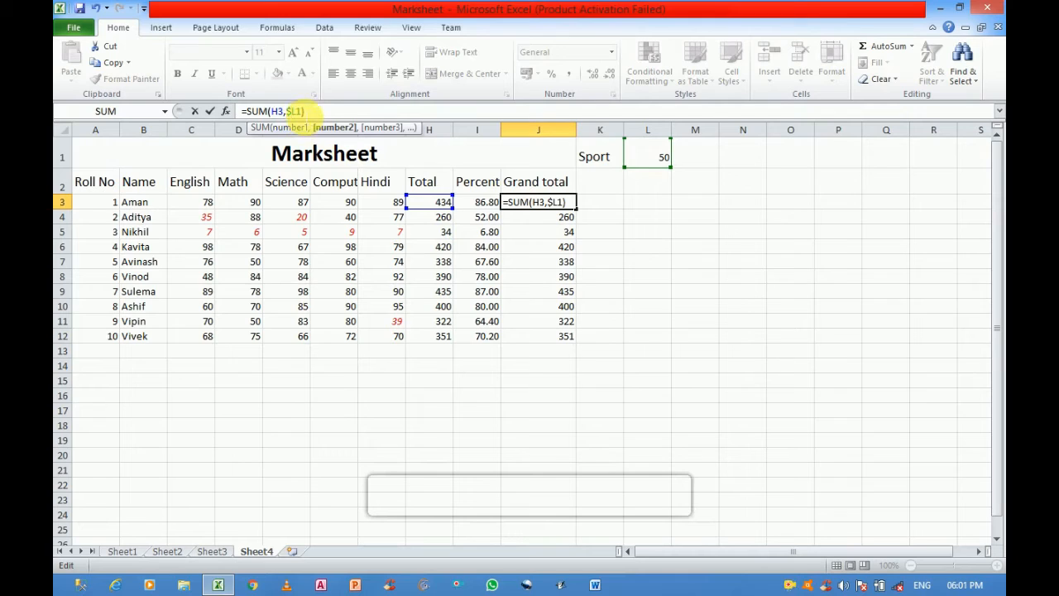
pyautogui.click(301, 114)
pyautogui.write('$')
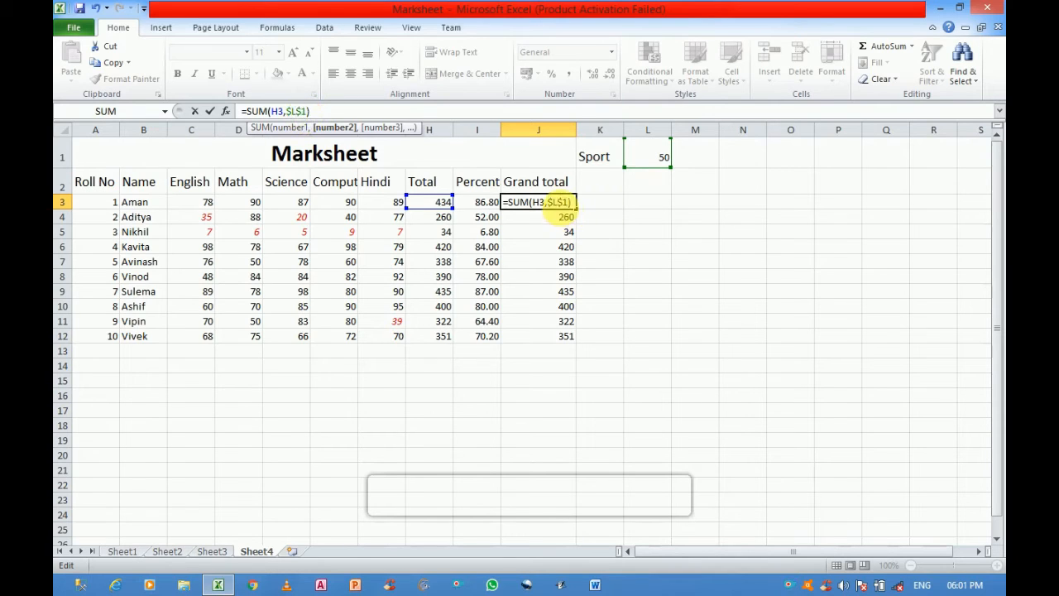
pyautogui.click(561, 205)
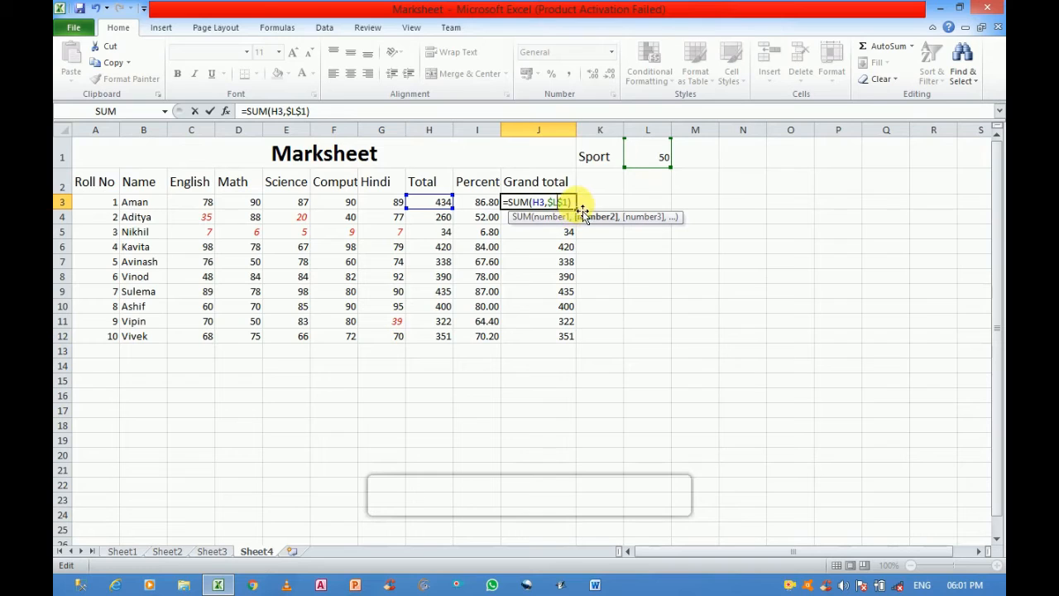
pyautogui.hotkey('ctrl', 'Return')
pyautogui.moveTo(576, 209); pyautogui.dragTo(579, 350)
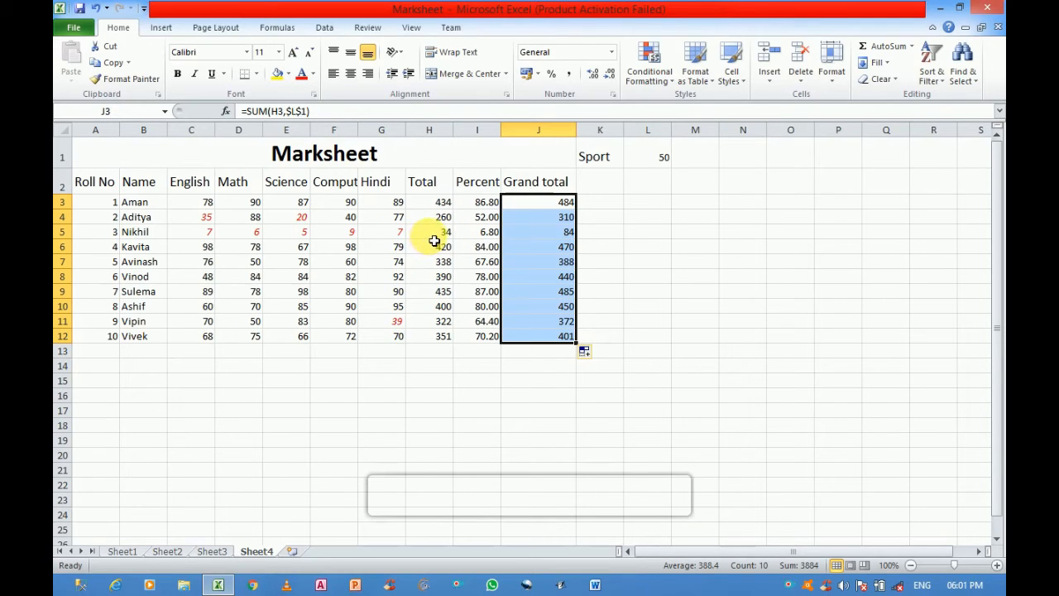
# Check the filled grand total formulas in several rows of column J, comparing their Total and Sport references
pyautogui.click(542, 232)
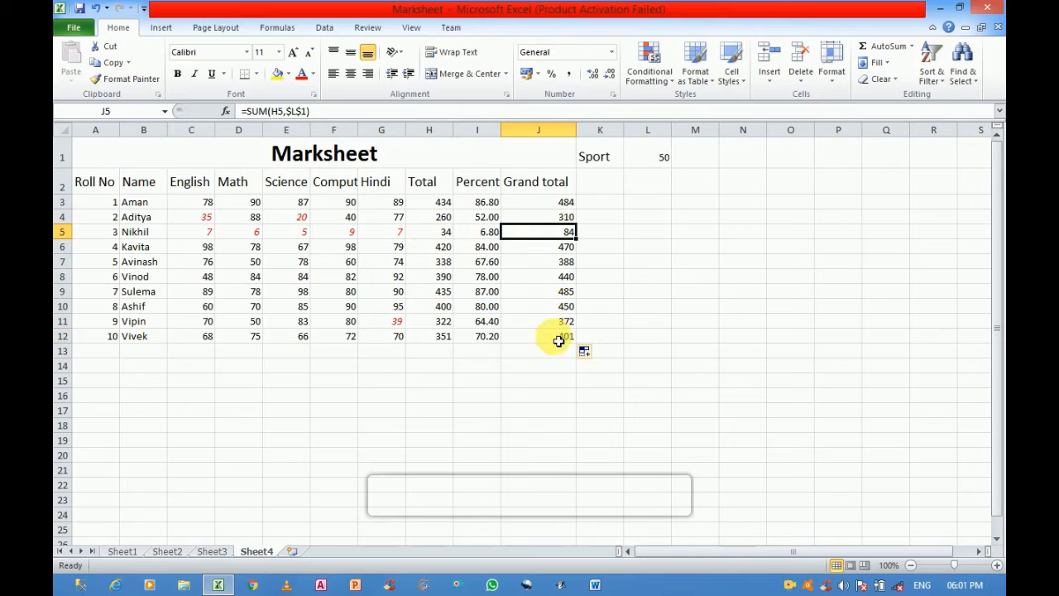
pyautogui.click(553, 350)
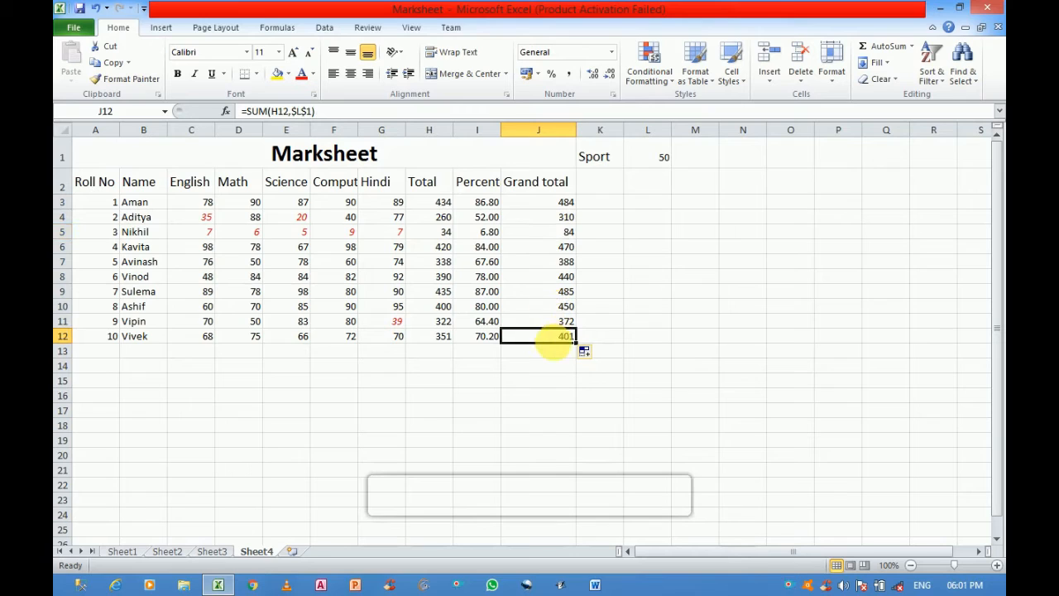
pyautogui.click(548, 292)
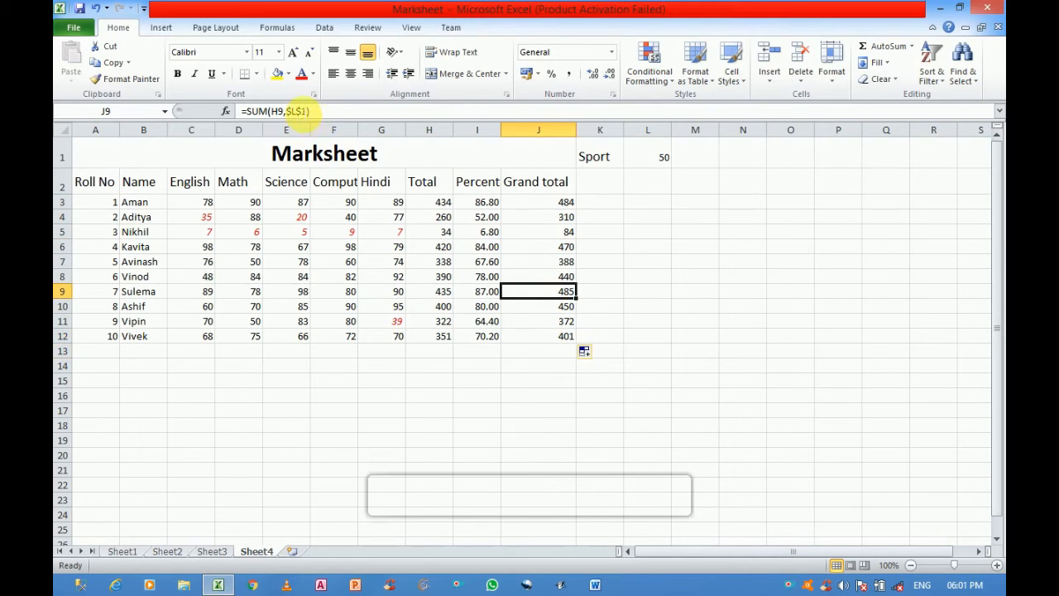
pyautogui.click(559, 217)
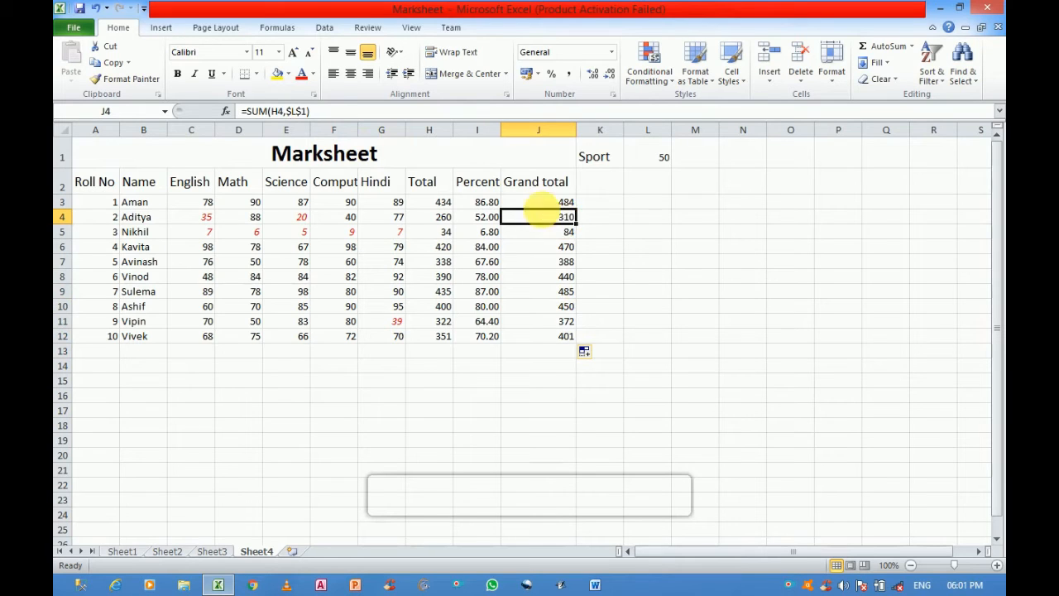
pyautogui.click(540, 248)
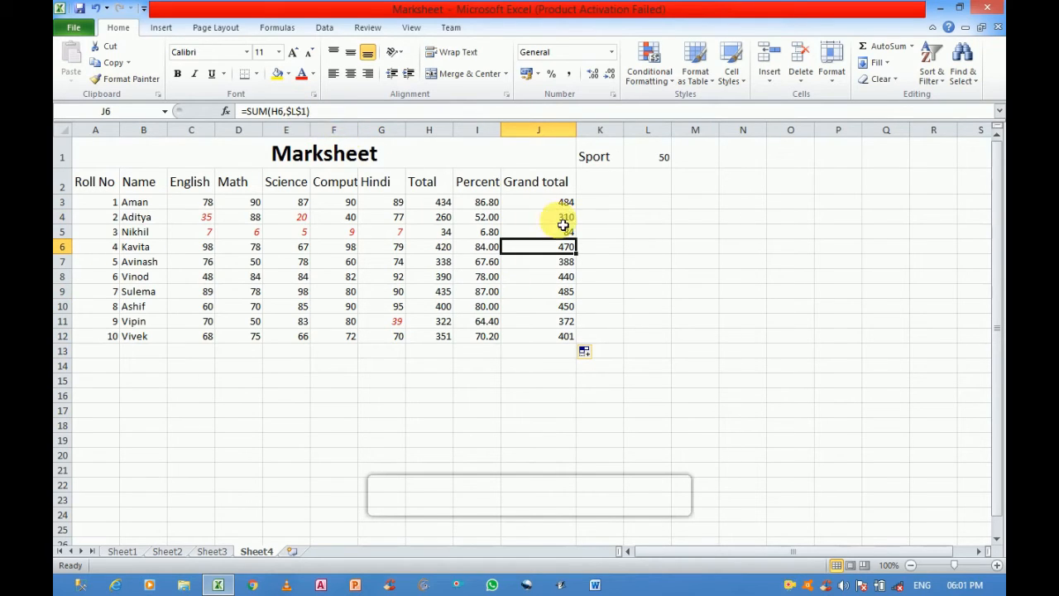
pyautogui.click(546, 202)
pyautogui.click(548, 292)
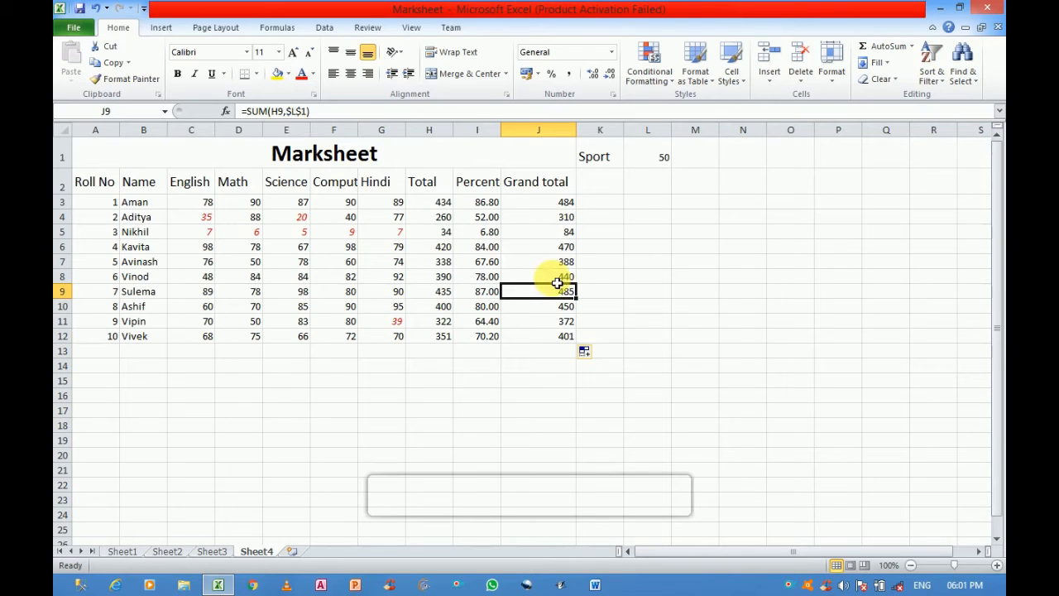
pyautogui.click(555, 277)
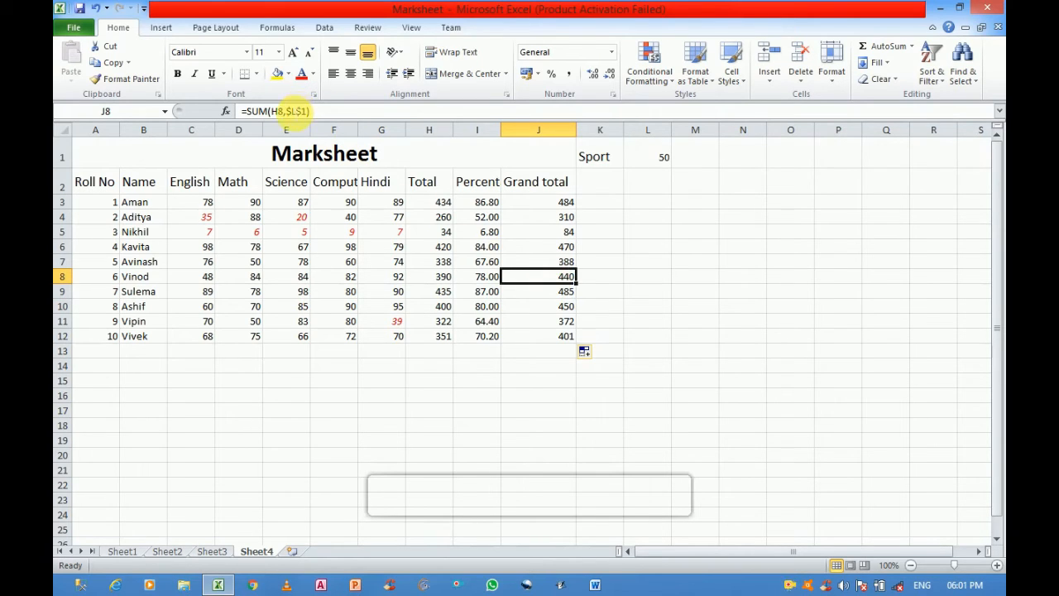
# Replace the absolute Sport reference in J8 with a relative one so the formula reads =SUM(H8,L1)
pyautogui.doubleClick(291, 111)
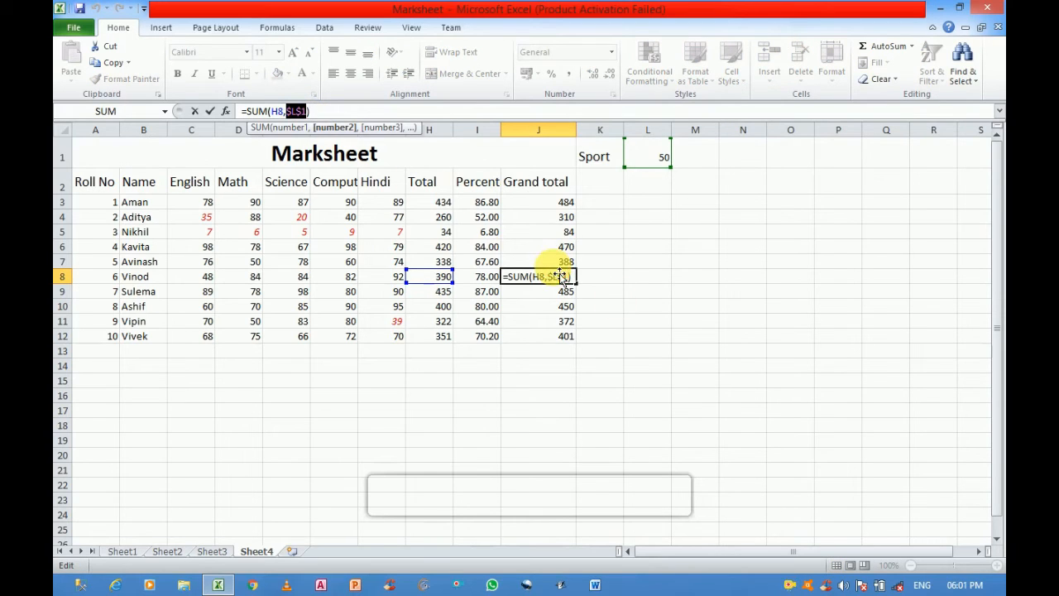
pyautogui.click(664, 158)
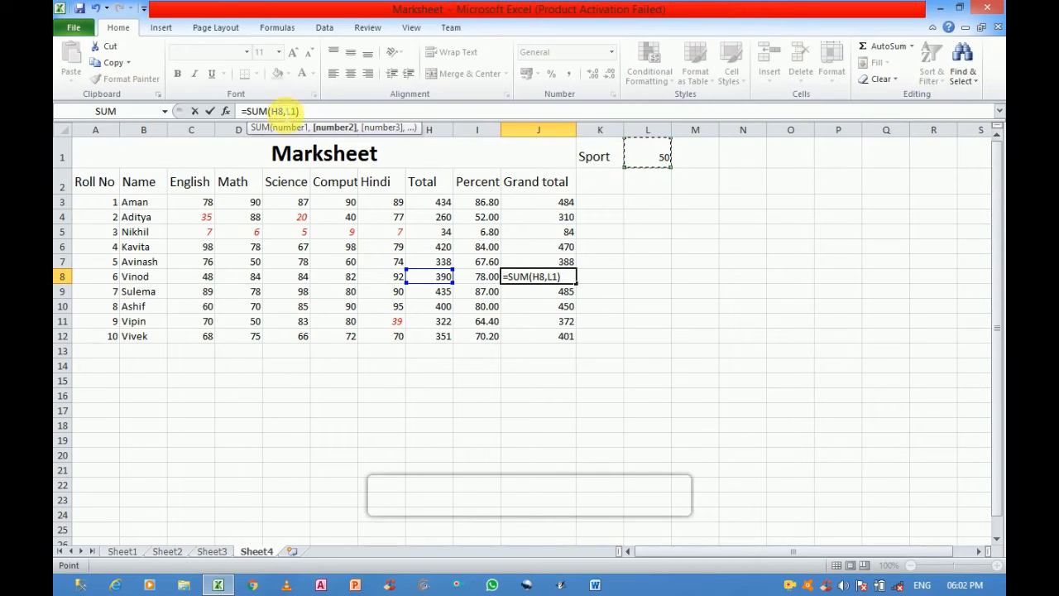
pyautogui.click(282, 111)
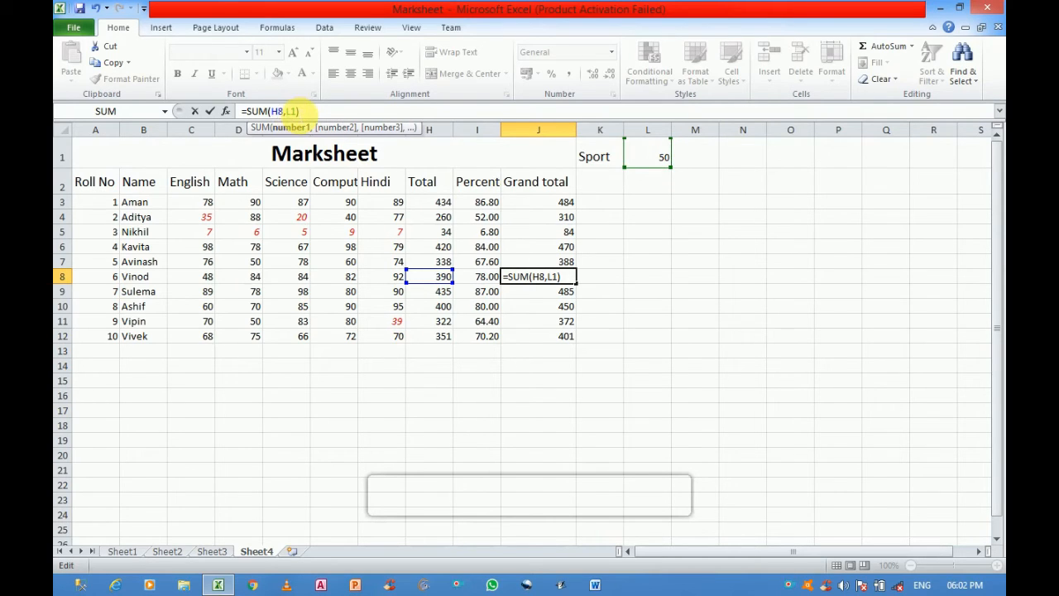
pyautogui.click(291, 110)
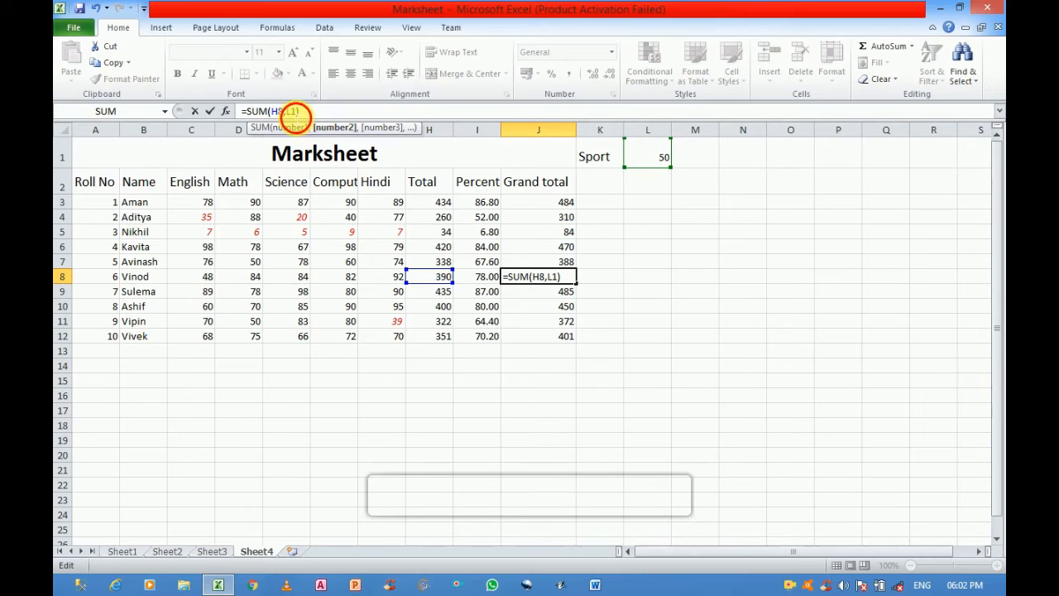
pyautogui.click(538, 218)
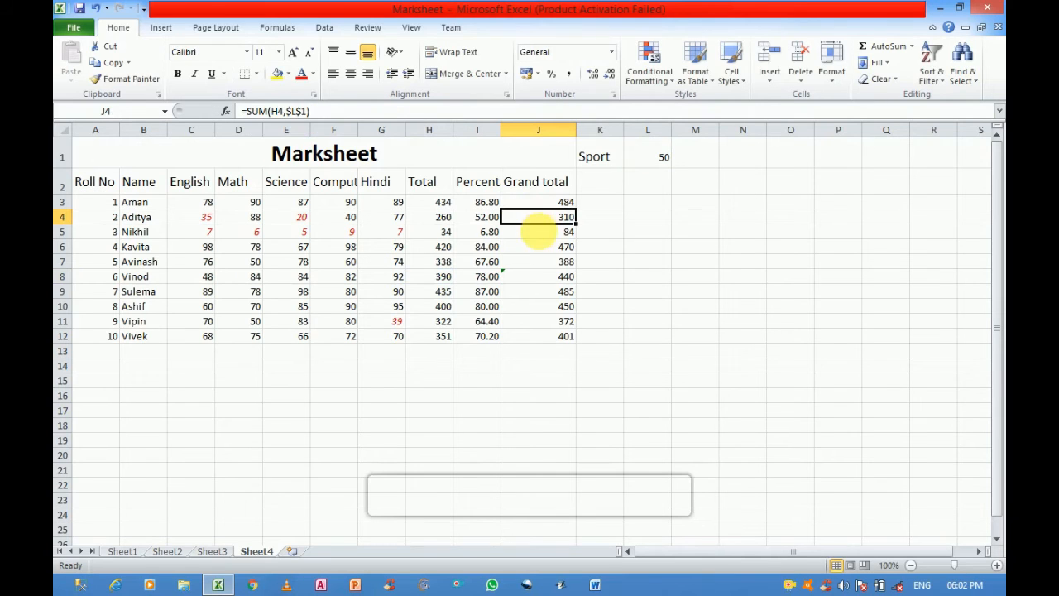
# Compare the formulas in J6, J9 and J8, and undo the relative reference change in J8
pyautogui.click(539, 246)
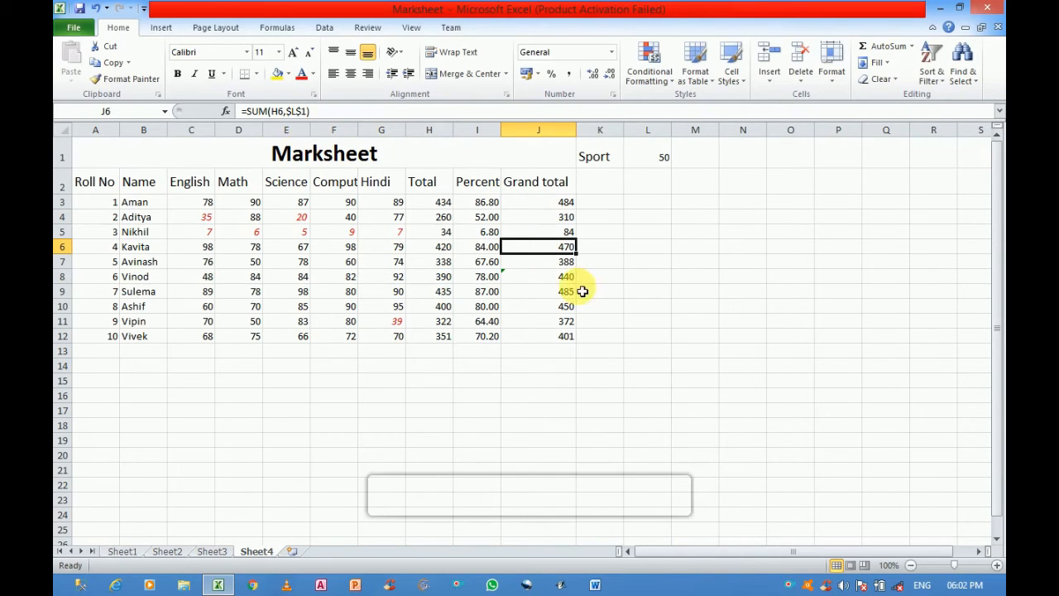
pyautogui.click(546, 291)
pyautogui.click(534, 281)
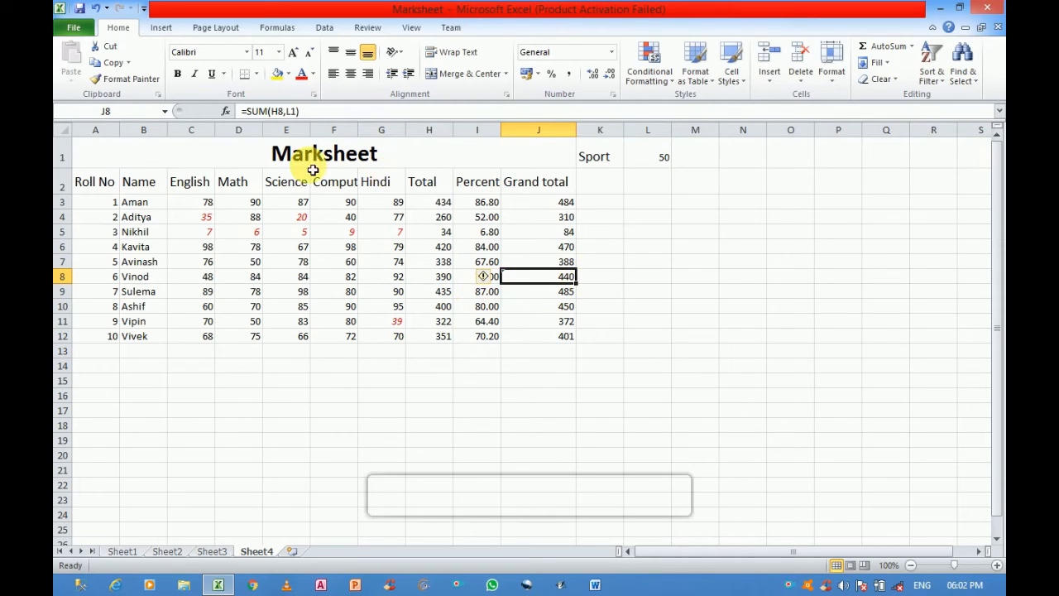
pyautogui.click(100, 9)
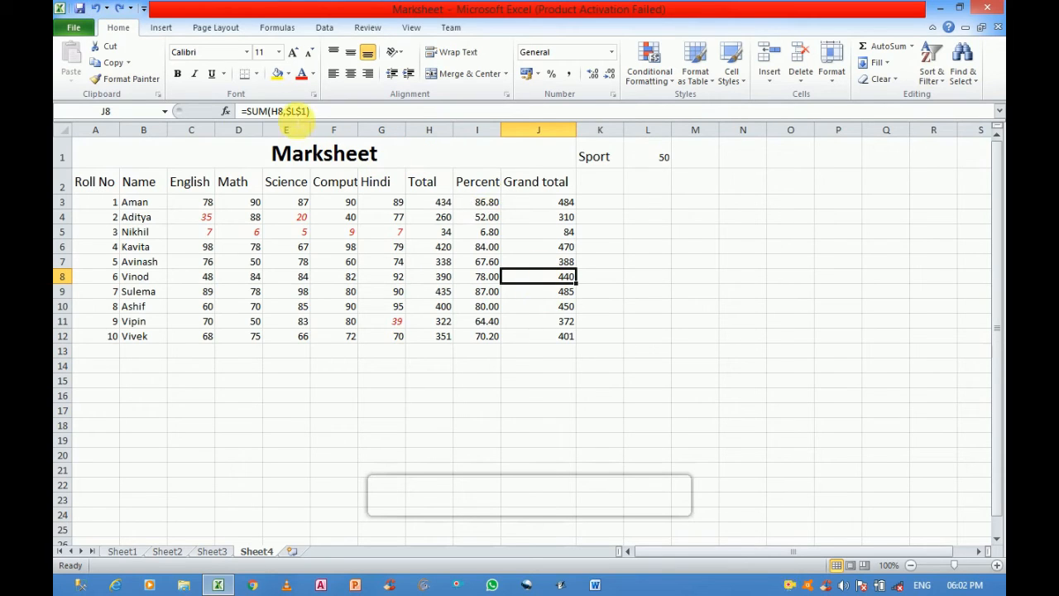
# Examine the absolute Sport reference in J8's formula and the formula behind the first student's total in H3
pyautogui.click(296, 112)
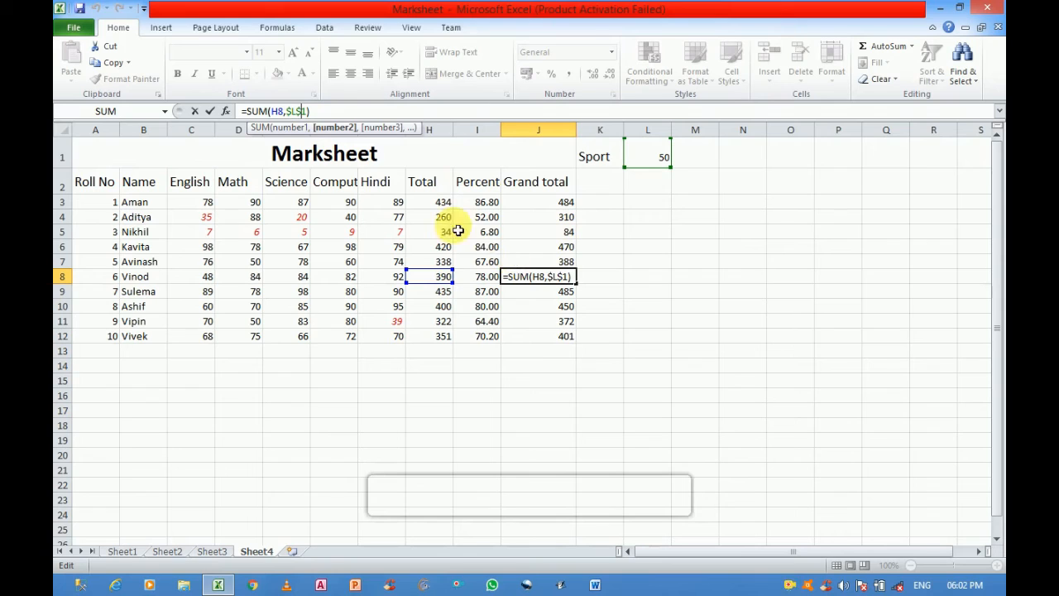
pyautogui.click(437, 207)
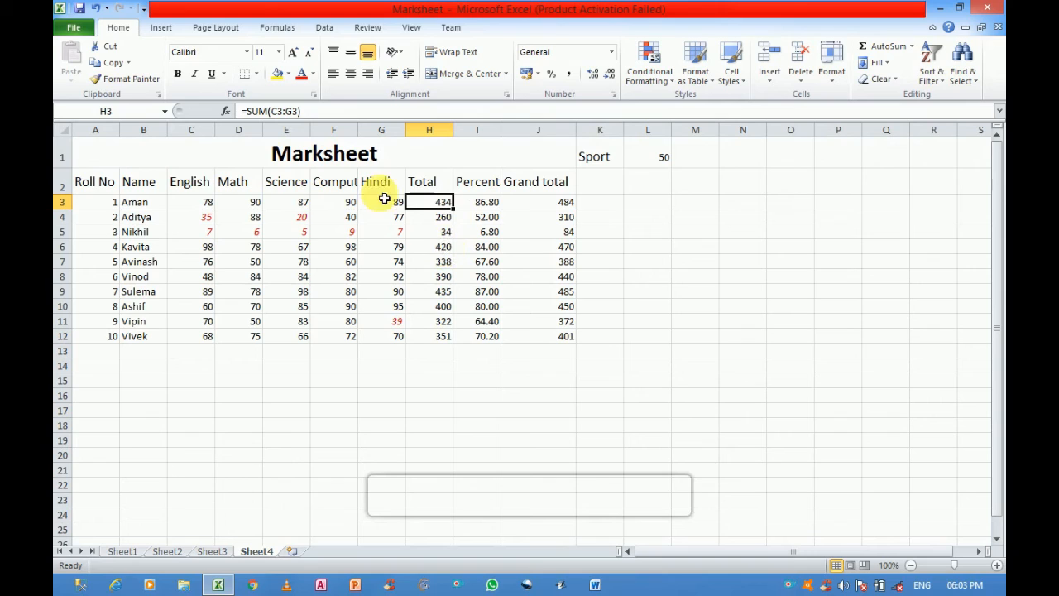
# Lock the Total column in J3 so the formula reads =SUM($H3,$L$1), and fill it down to J12
pyautogui.click(536, 201)
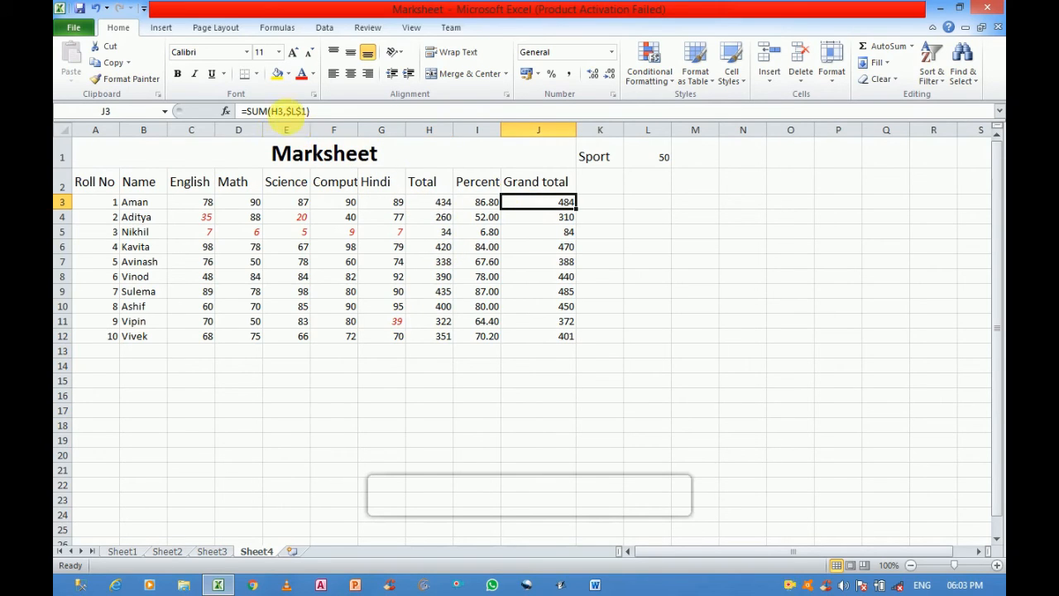
pyautogui.click(278, 111)
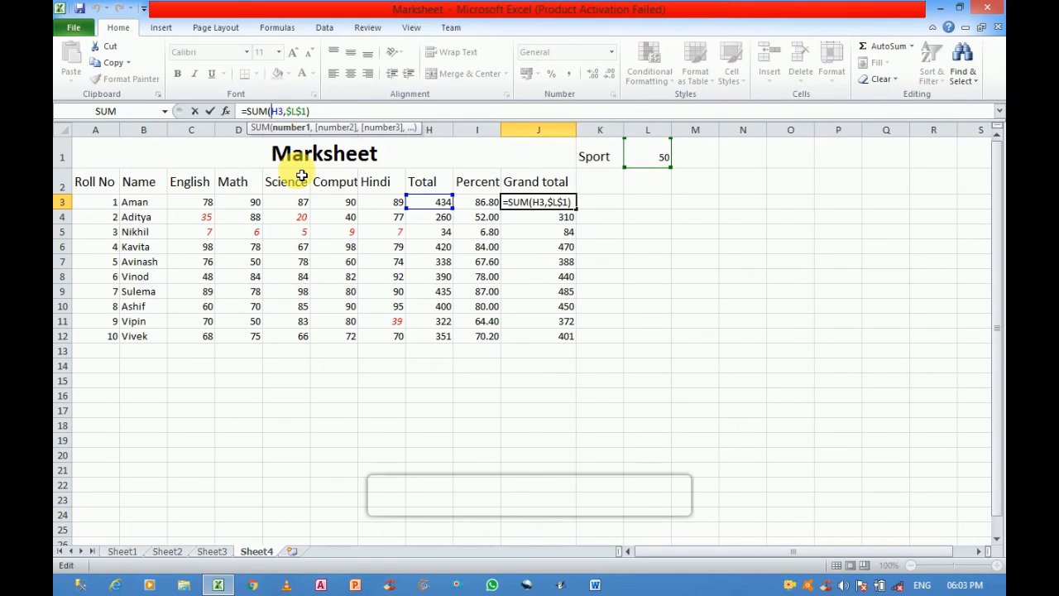
pyautogui.write('$')
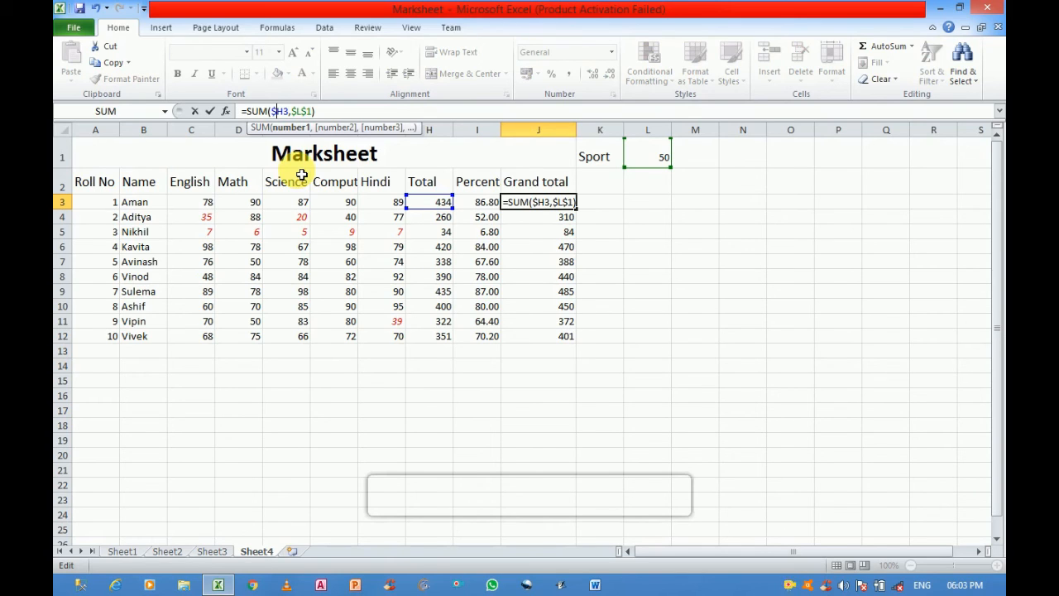
pyautogui.click(578, 211)
pyautogui.moveTo(582, 216); pyautogui.dragTo(578, 354)
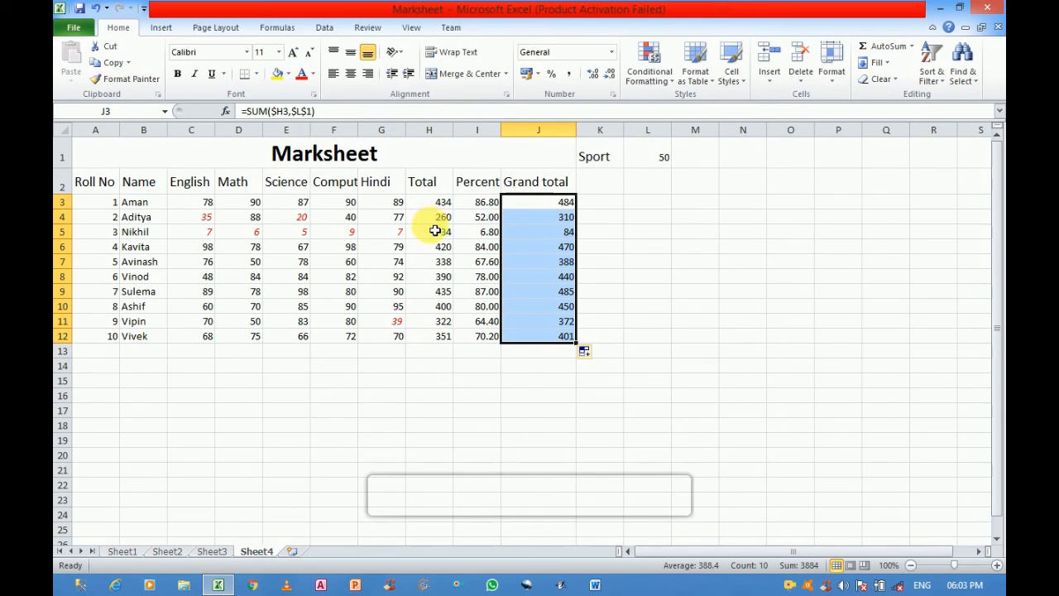
# Examine the dollar signs in J3's formula, comparing the mixed reference $H3 with the absolute reference $L$1
pyautogui.click(277, 111)
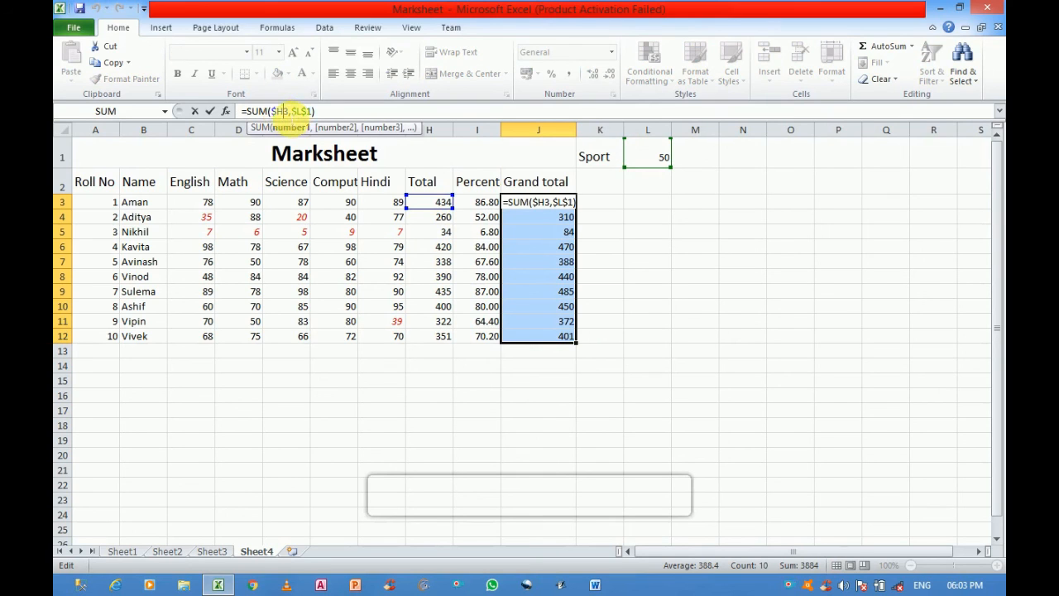
pyautogui.click(273, 111)
pyautogui.click(303, 112)
pyautogui.click(282, 110)
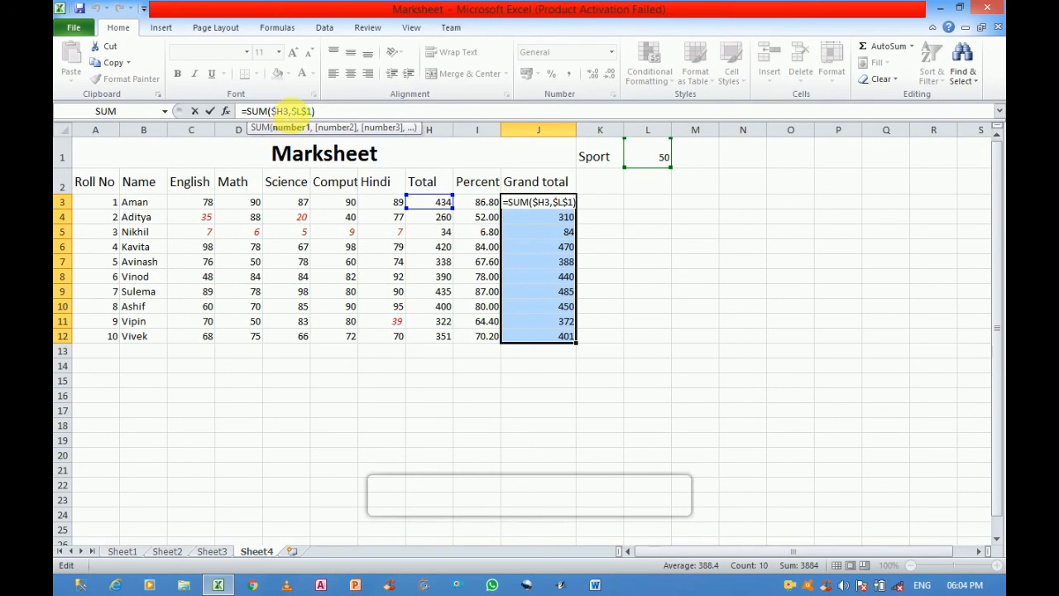